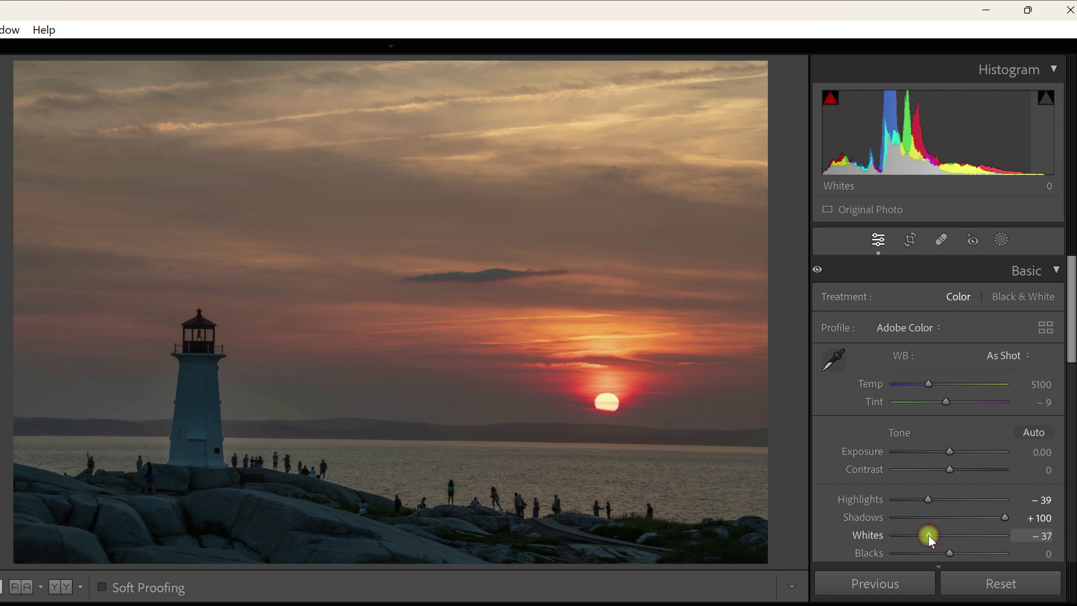
- Adjust the tonal range of the sunset photo by setting Blacks to -16 and Whites to +8
left_click_drag(930, 537, 890, 553)
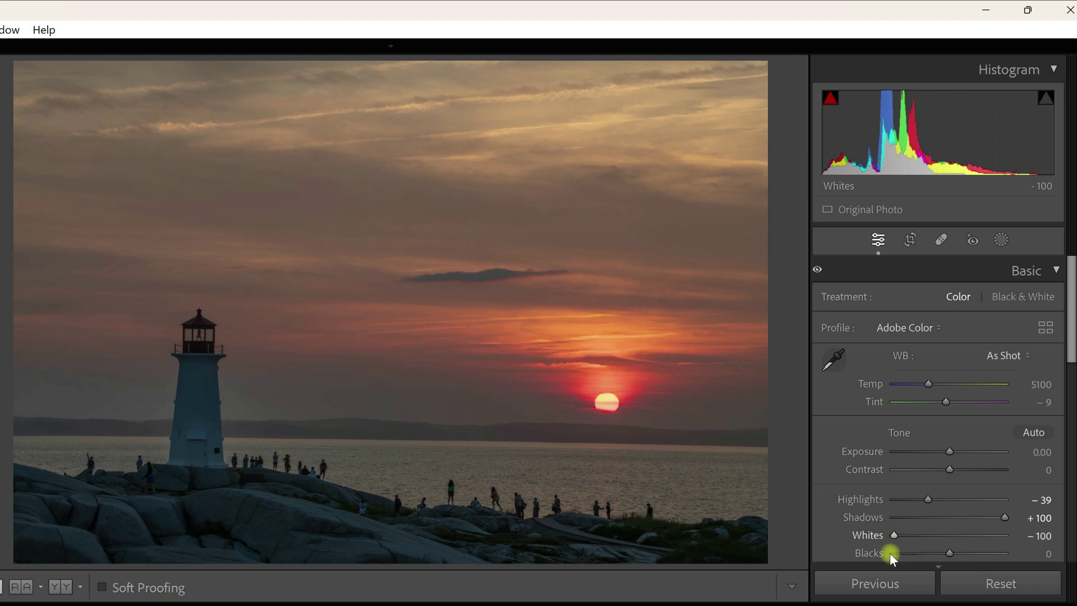
mouse_move(951, 554)
left_mouse_down()
mouse_move(971, 556)
mouse_move(943, 559)
left_mouse_up()
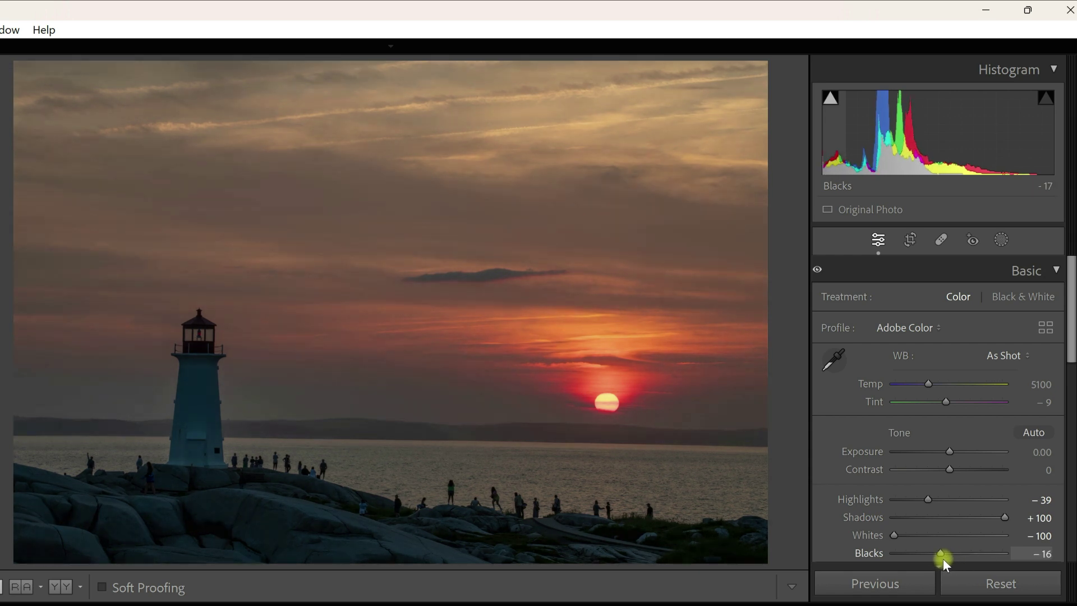
left_click_drag(895, 535, 954, 534)
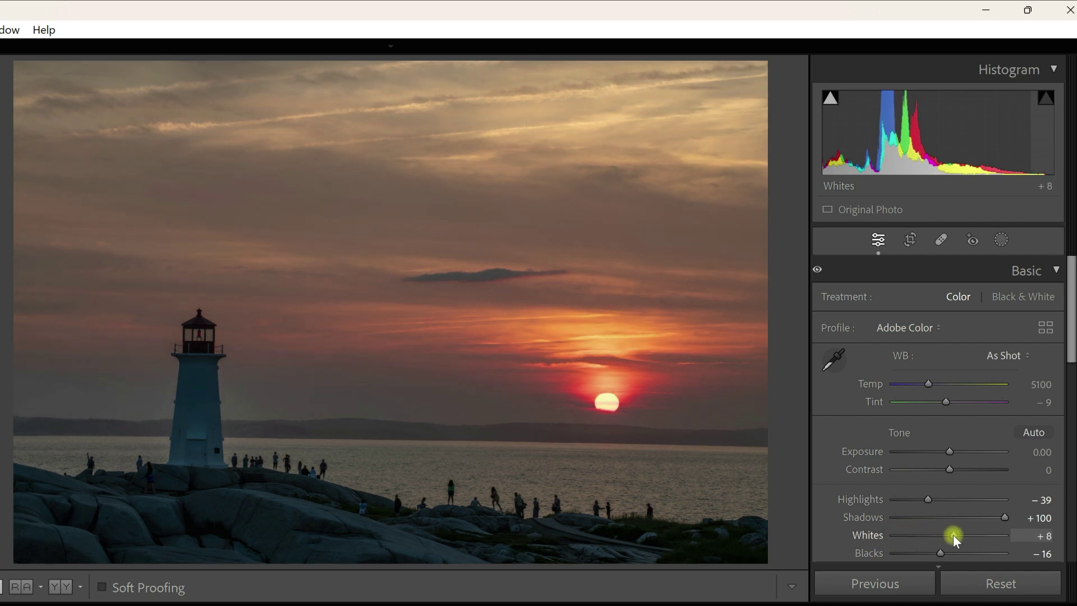
- Set the photo's presence values to Clarity -8, Dehaze +5 and Vibrance +12
scroll(954, 534, "down", 3)
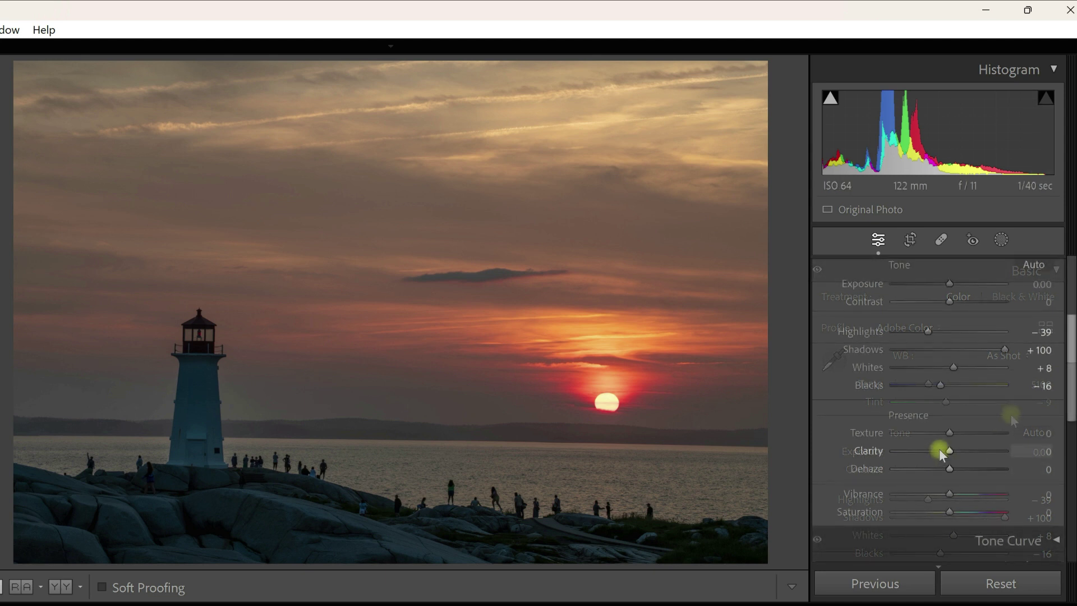
mouse_move(946, 447)
left_mouse_down()
mouse_move(872, 462)
mouse_move(943, 457)
left_mouse_up()
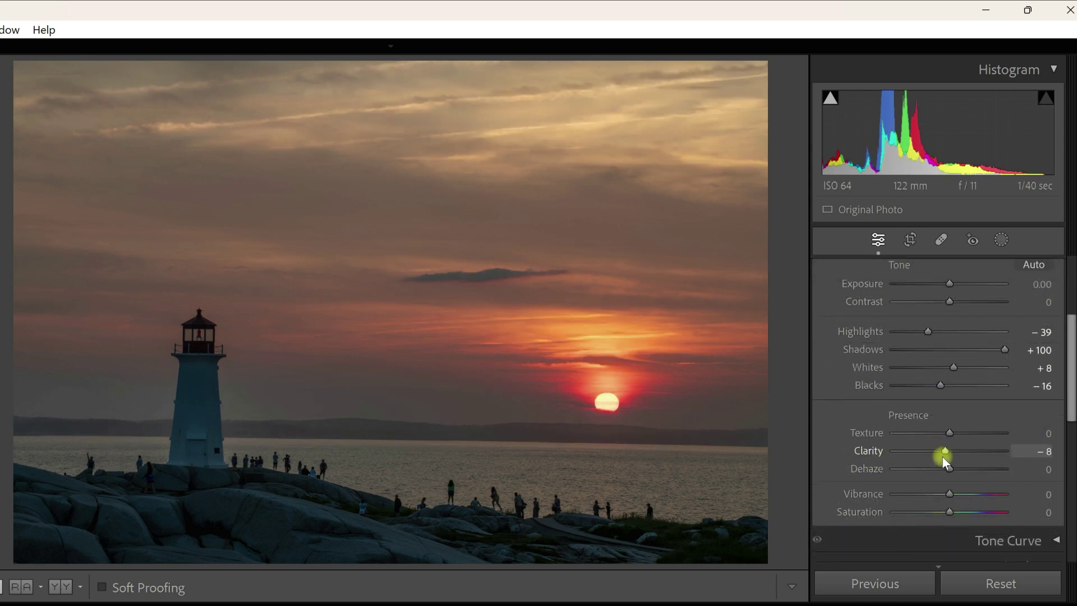
left_click_drag(945, 471, 949, 473)
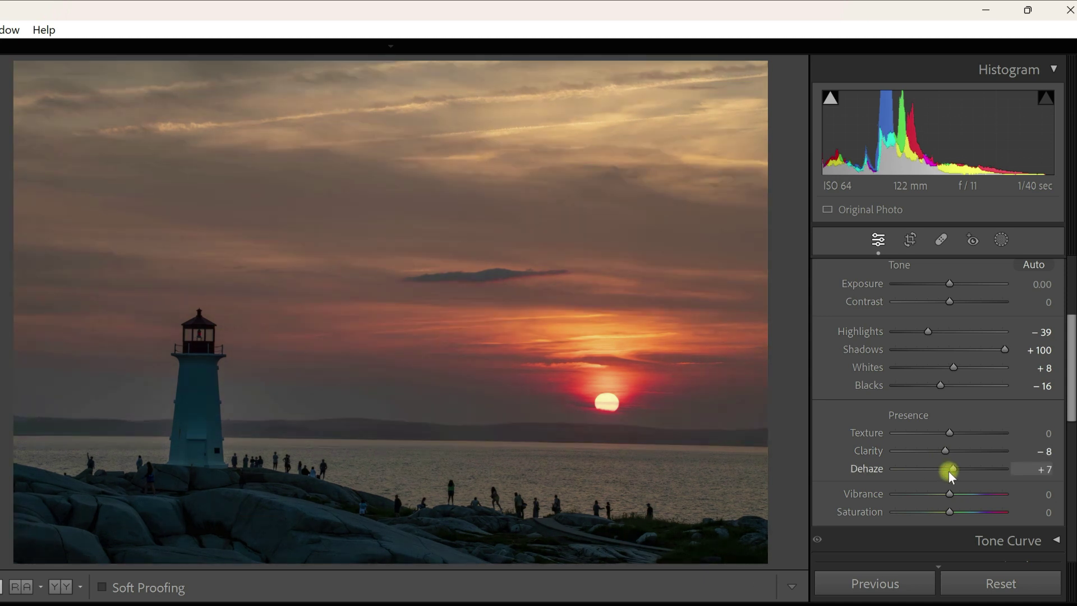
left_click_drag(951, 469, 951, 469)
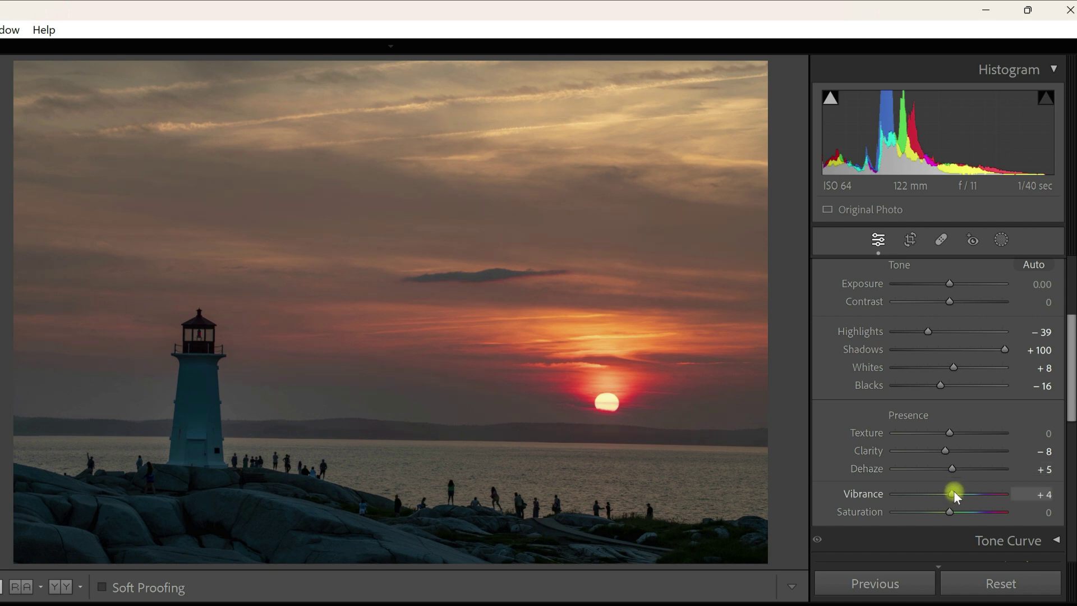
mouse_move(955, 494)
left_mouse_down()
mouse_move(928, 495)
mouse_move(958, 494)
left_mouse_up()
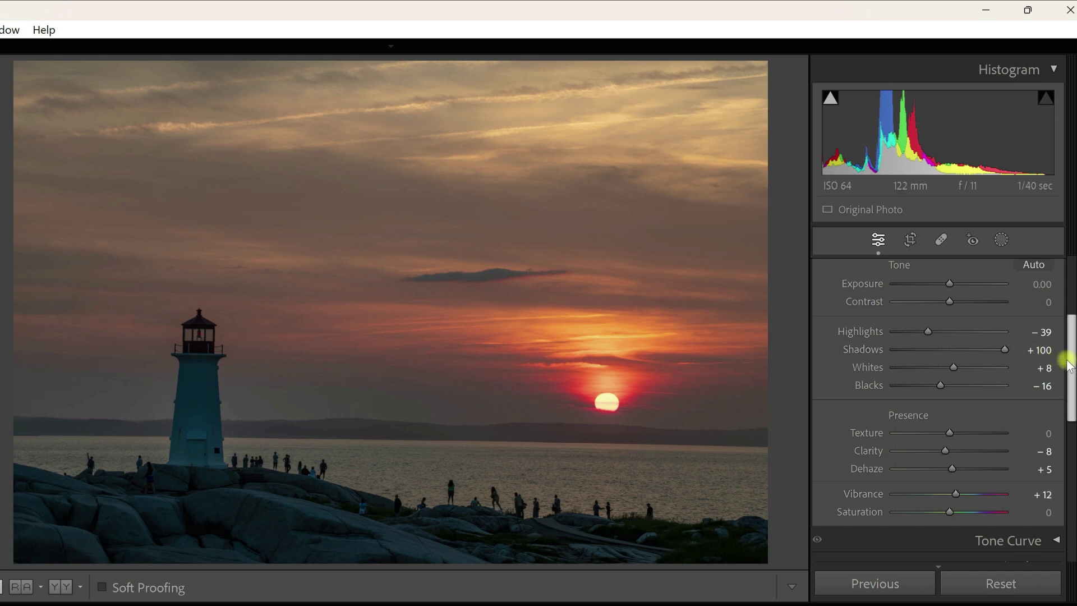
- Warm the white balance by setting Temp to 5993 and Tint to +2
left_click_drag(1072, 351, 1051, 313)
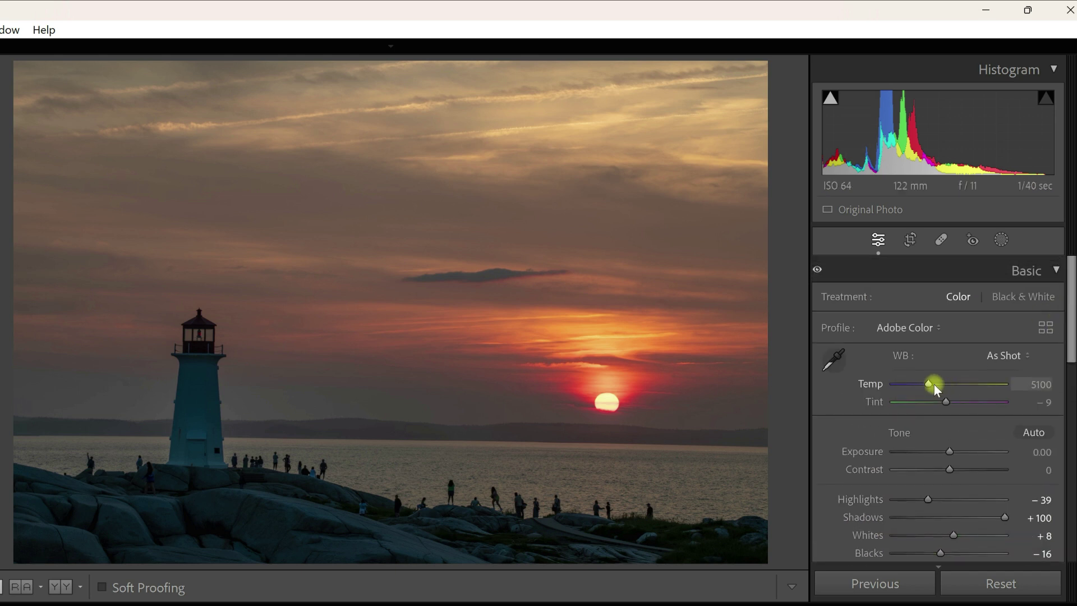
left_click_drag(930, 384, 946, 384)
mouse_move(946, 383)
left_mouse_down()
mouse_move(931, 386)
mouse_move(942, 386)
left_mouse_up()
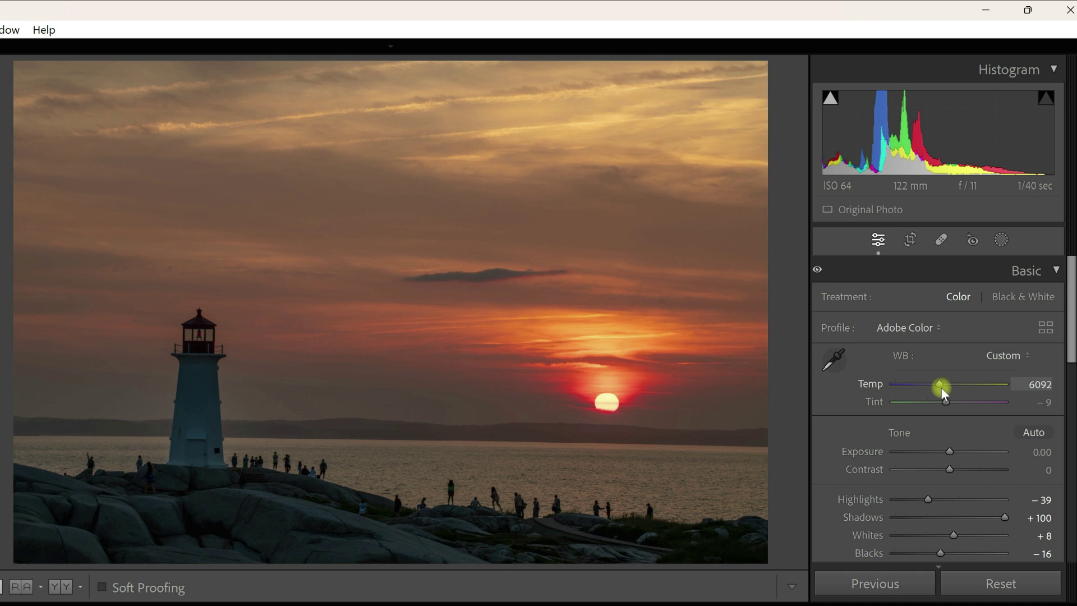
left_click_drag(941, 387, 940, 389)
left_click(949, 403)
left_click_drag(955, 403, 954, 405)
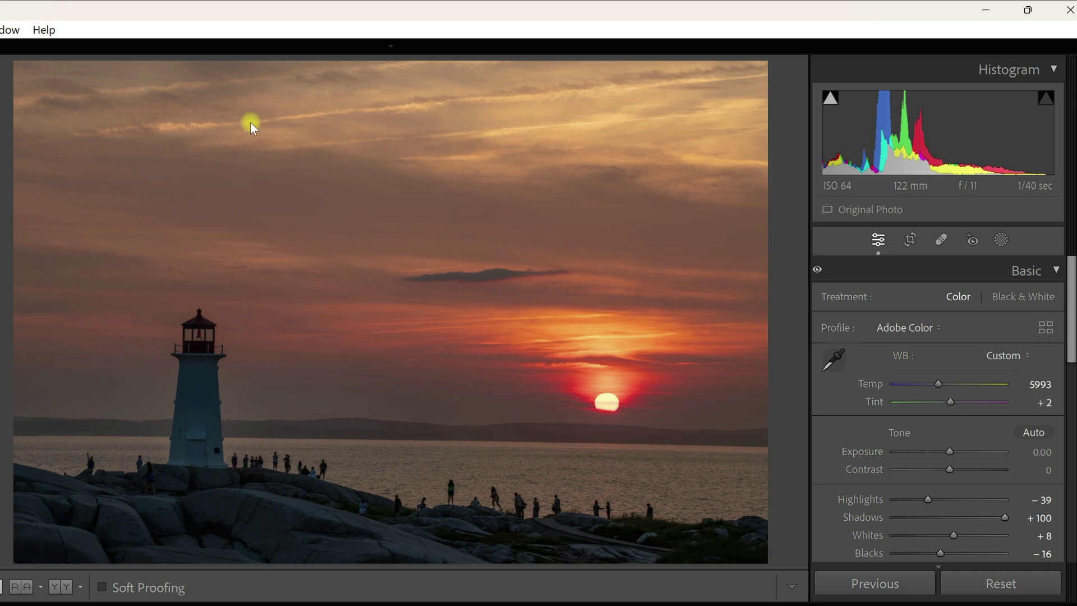
- Enable Remove Chromatic Aberration, and try the lens profile corrections before switching them back off
scroll(1057, 272, "down", 10)
left_click(1057, 393)
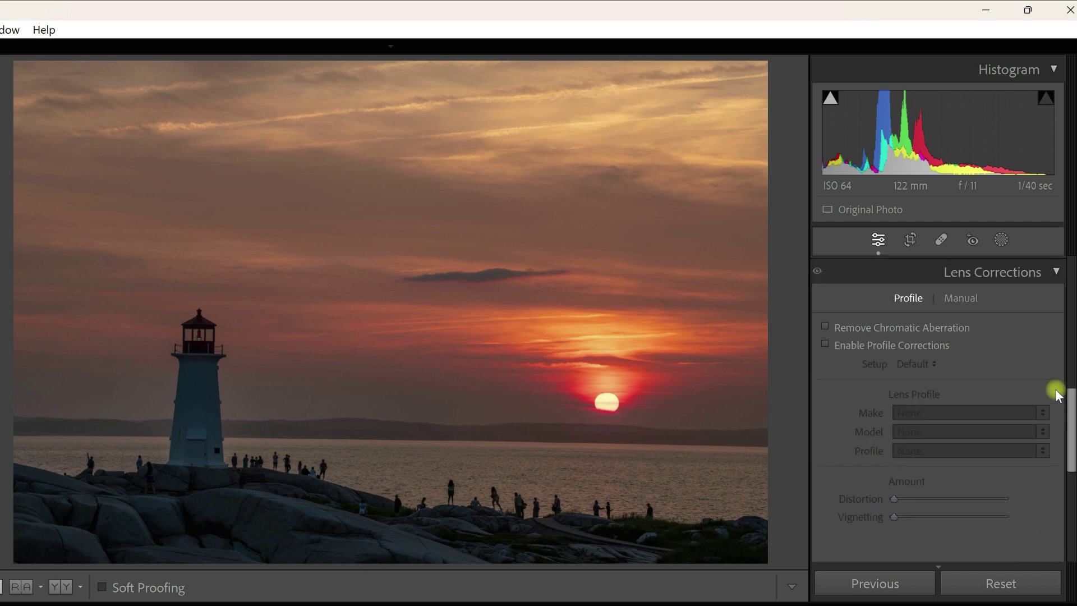
left_click(822, 326)
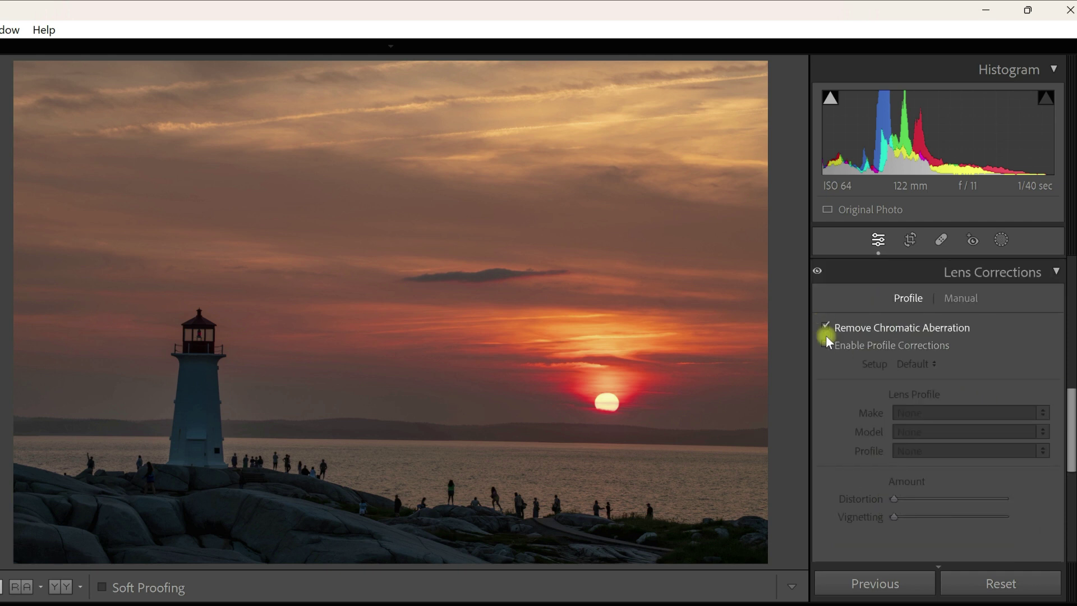
left_click(826, 345)
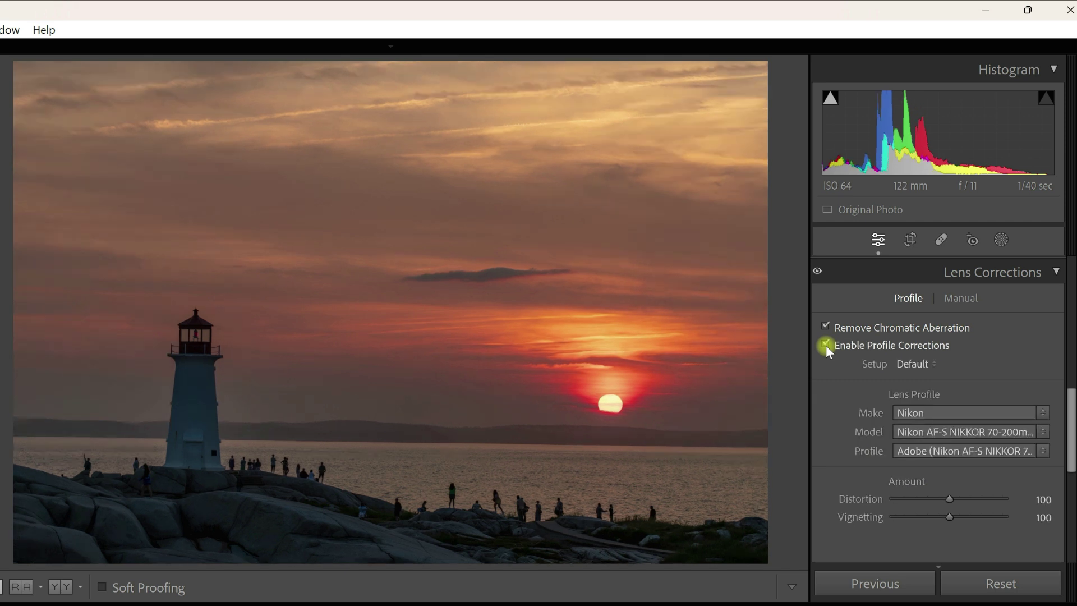
left_click(826, 345)
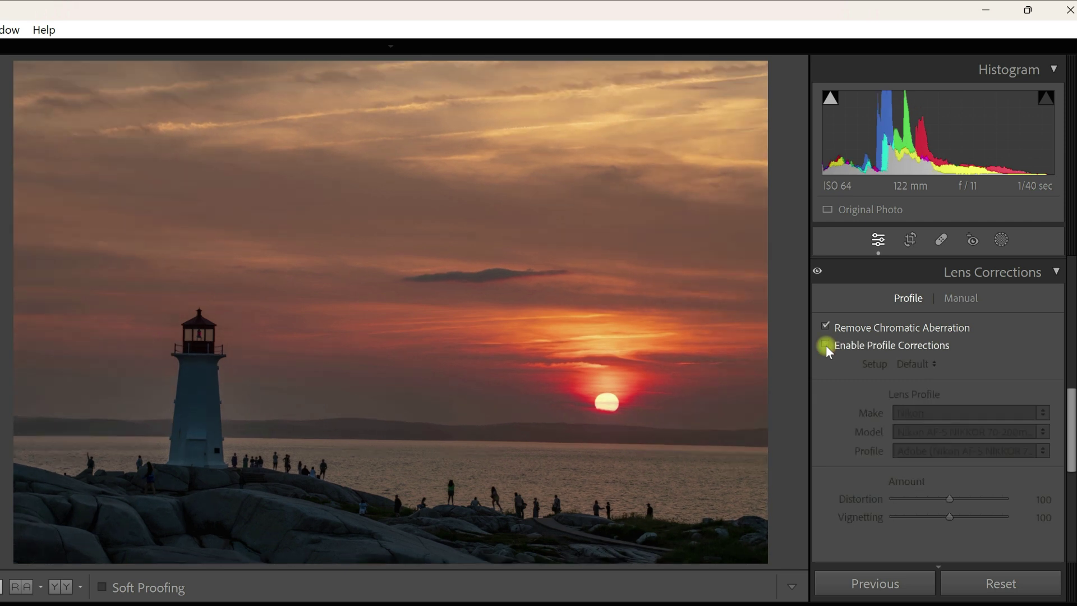
left_click(1058, 273)
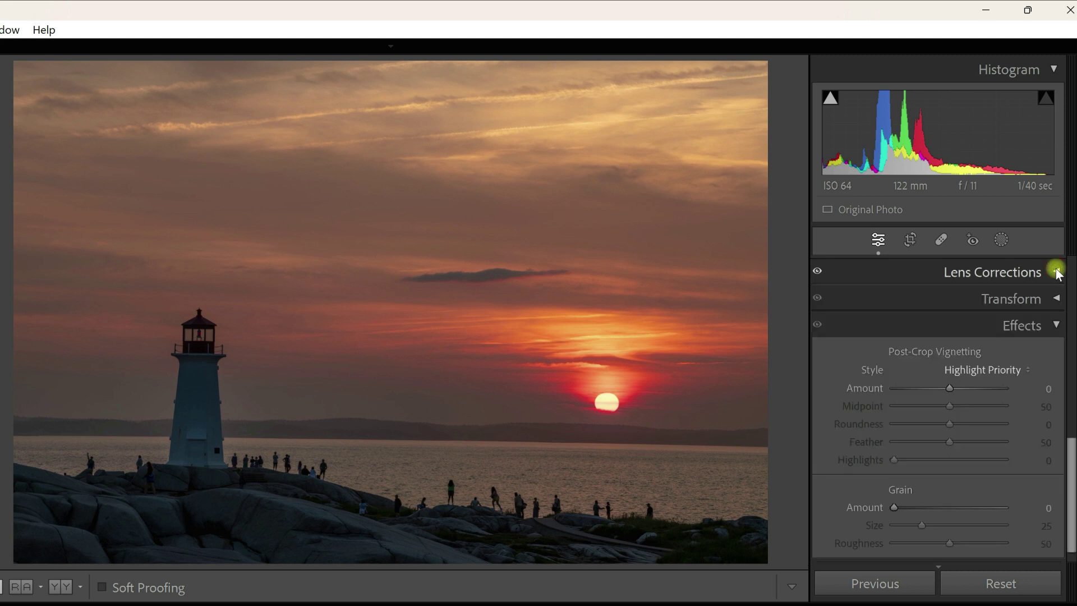
left_click(1056, 326)
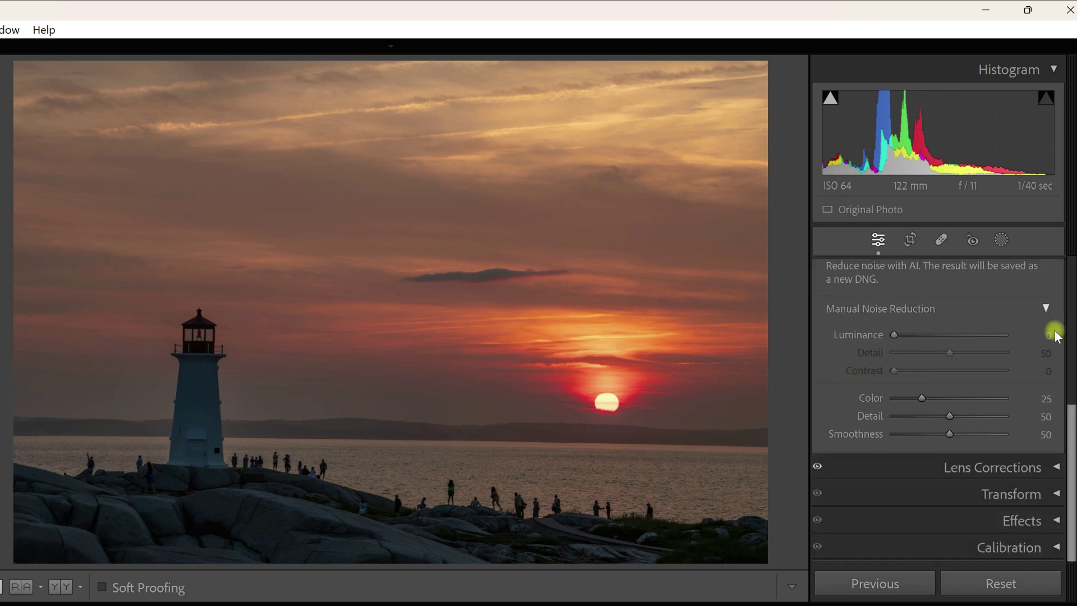
- Crop the photo to a 16 x 9 aspect, positioning the sun on the lower horizontal thirds line
left_click(911, 240)
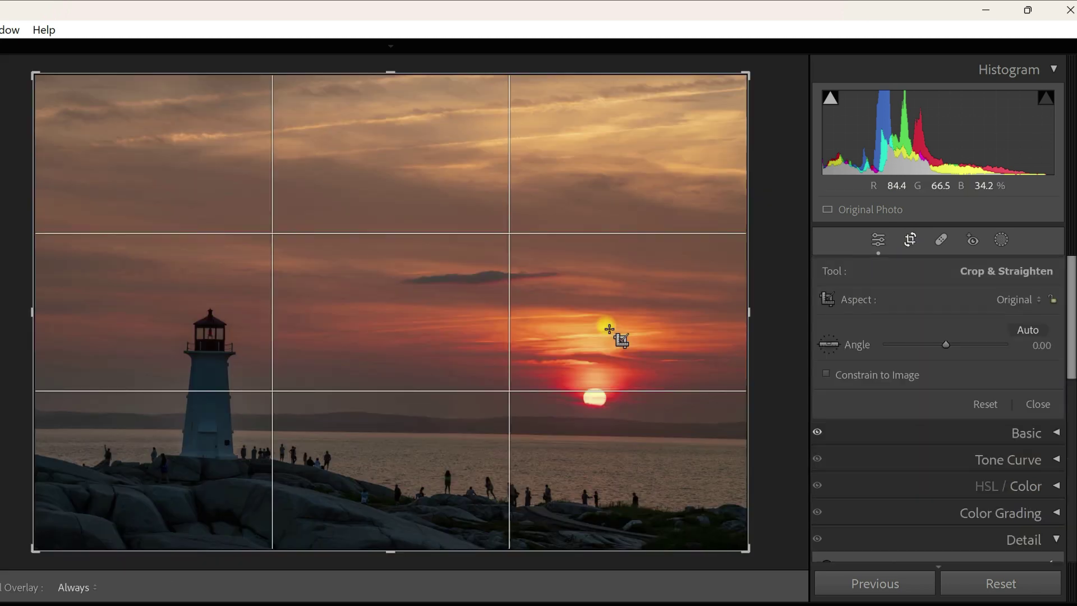
left_click(1036, 299)
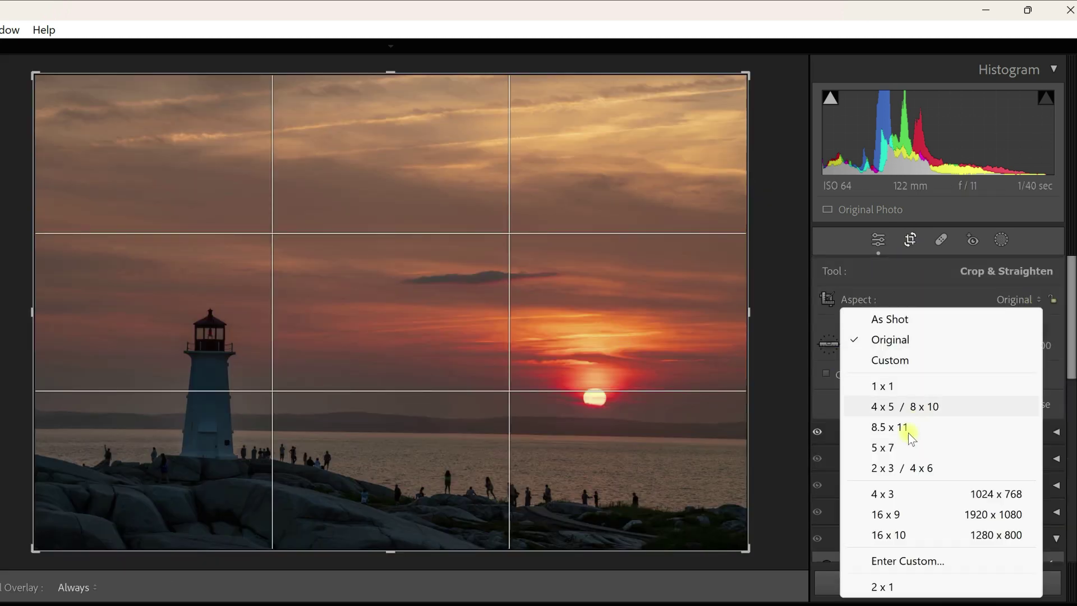
left_click(892, 514)
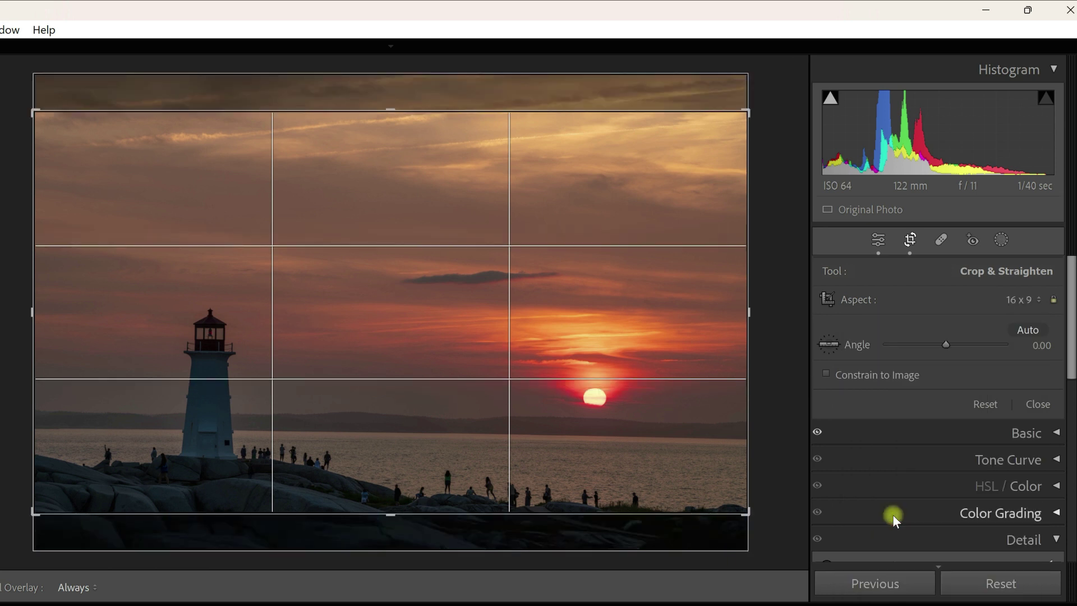
left_click_drag(623, 416, 624, 395)
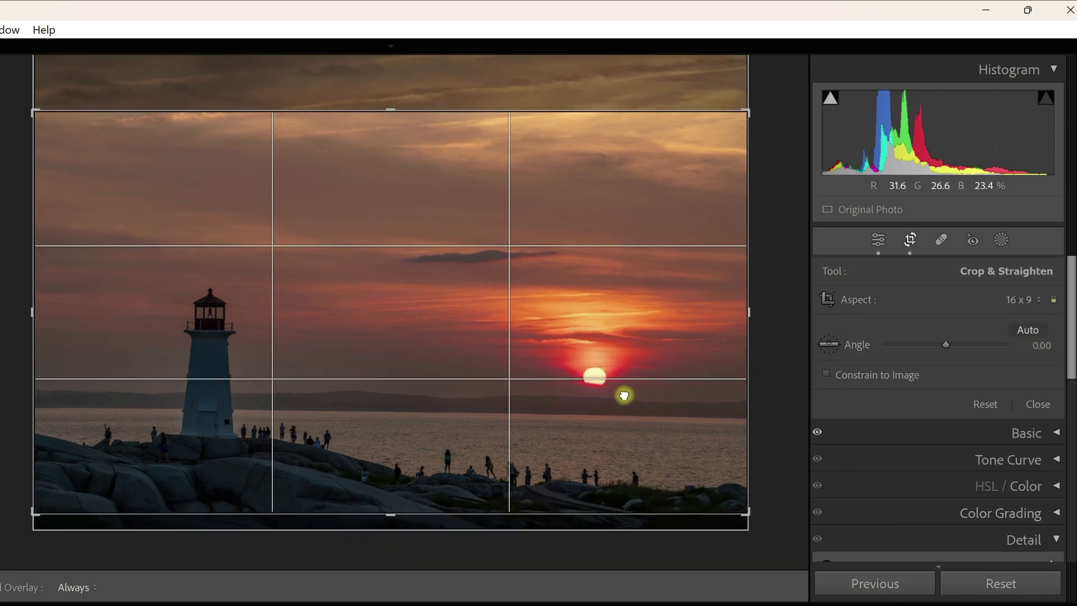
mouse_move(624, 396)
left_mouse_down()
mouse_move(623, 382)
mouse_move(622, 403)
left_mouse_up()
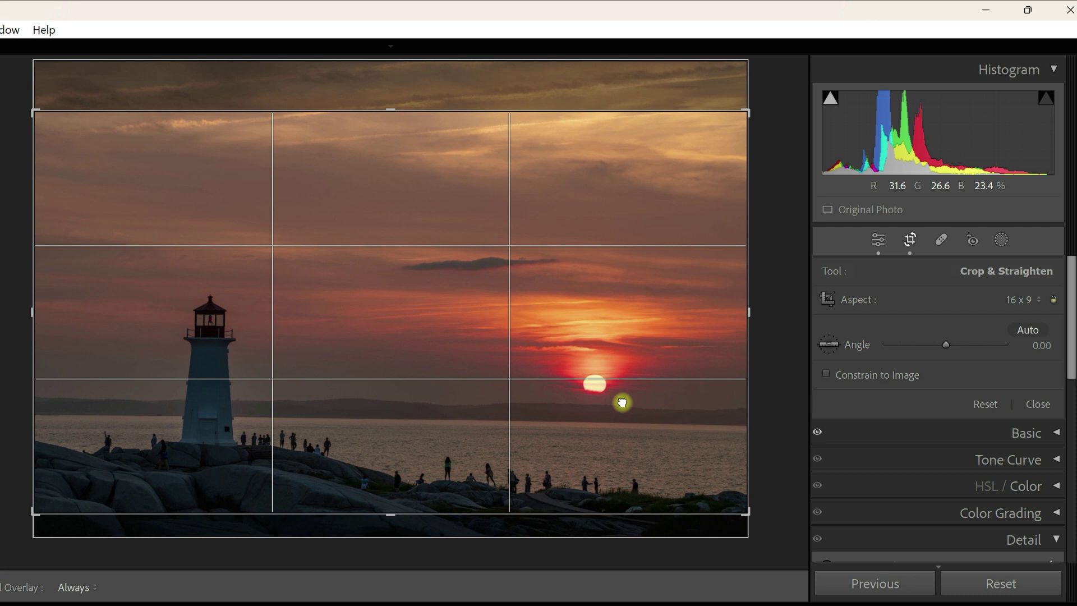
mouse_move(622, 403)
left_mouse_down()
mouse_move(623, 380)
mouse_move(621, 399)
left_mouse_up()
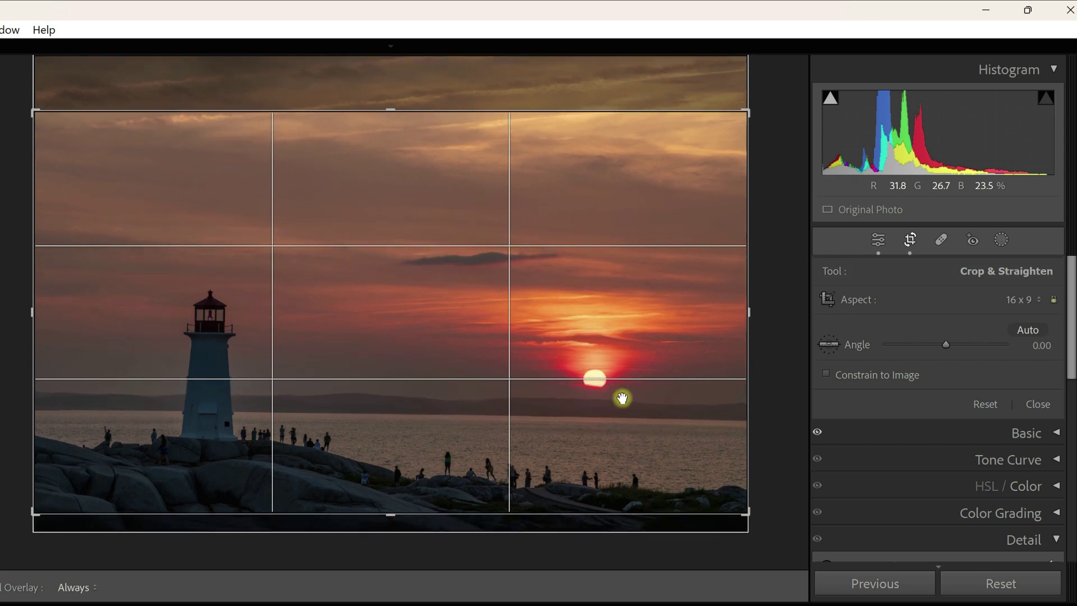
key("Return")
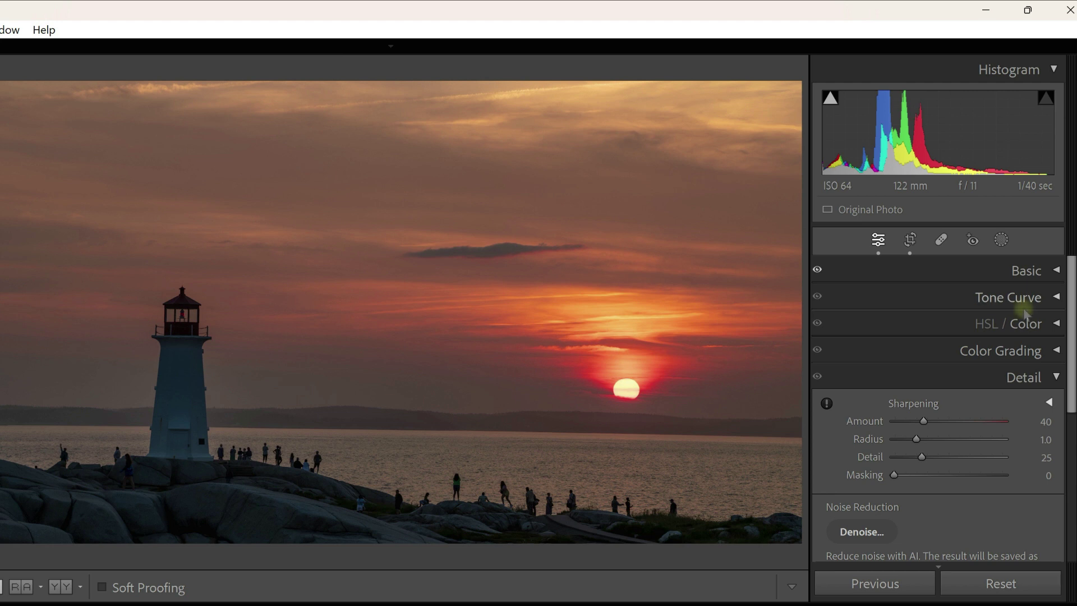
- Add a radial gradient mask as a wide ellipse around the sun and its surrounding glow
left_click(1001, 243)
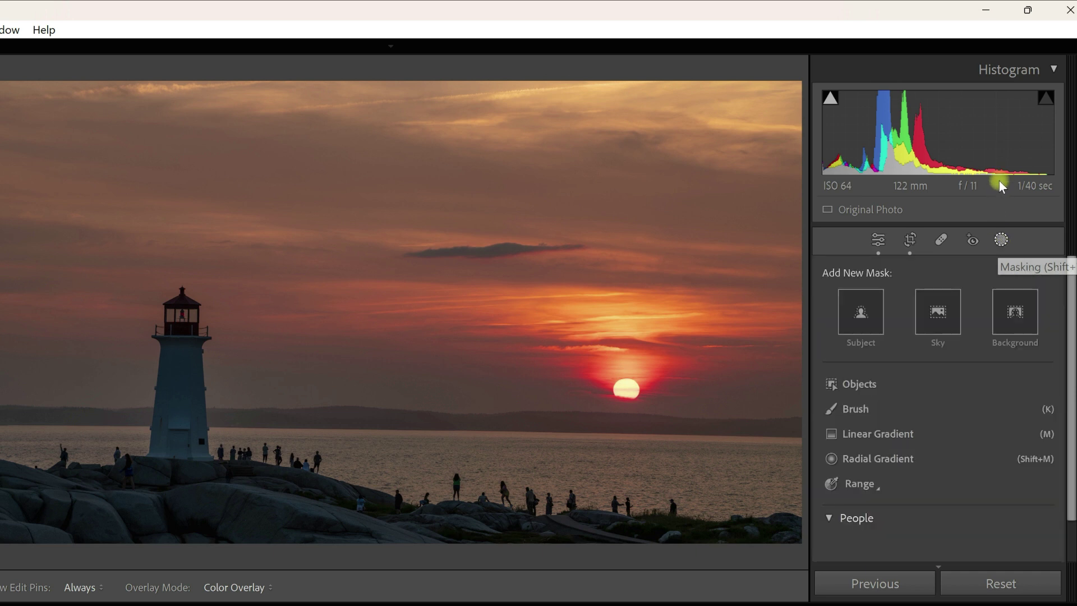
left_click(862, 458)
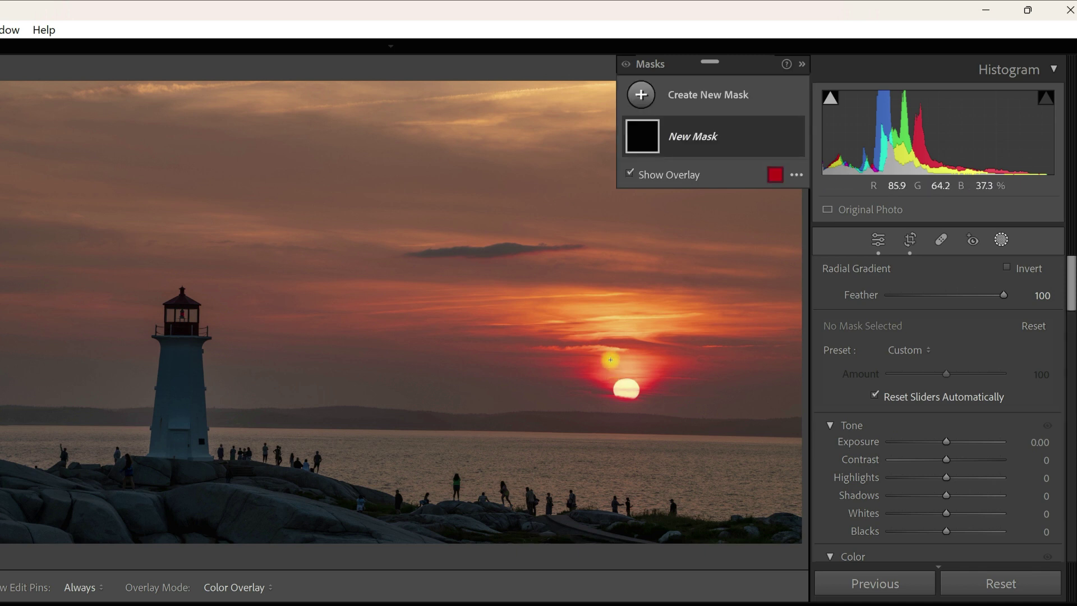
left_click_drag(525, 293, 702, 424)
left_click_drag(544, 315, 640, 358)
- Widen the radial mask horizontally toward the lighthouse and set its Dehaze to -25
scroll(983, 486, "down", 5)
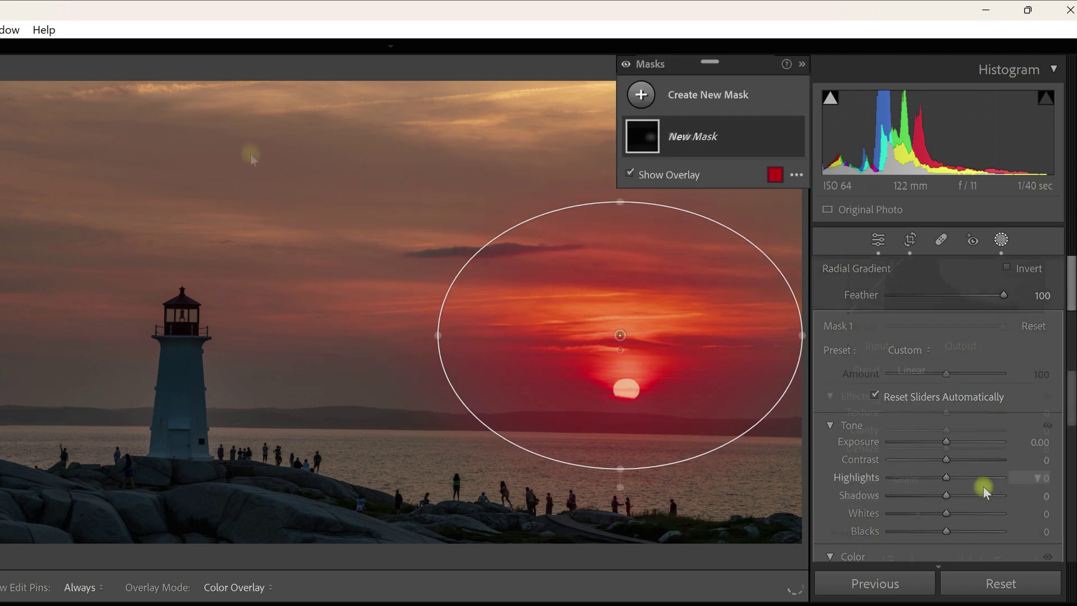
left_click_drag(947, 422, 922, 423)
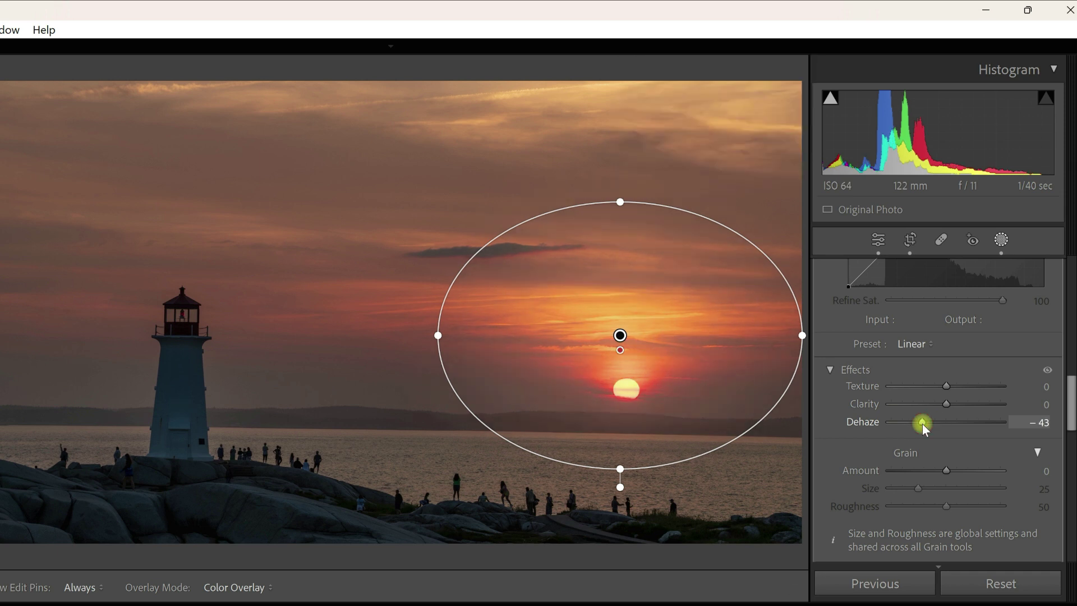
left_click_drag(922, 423, 870, 430)
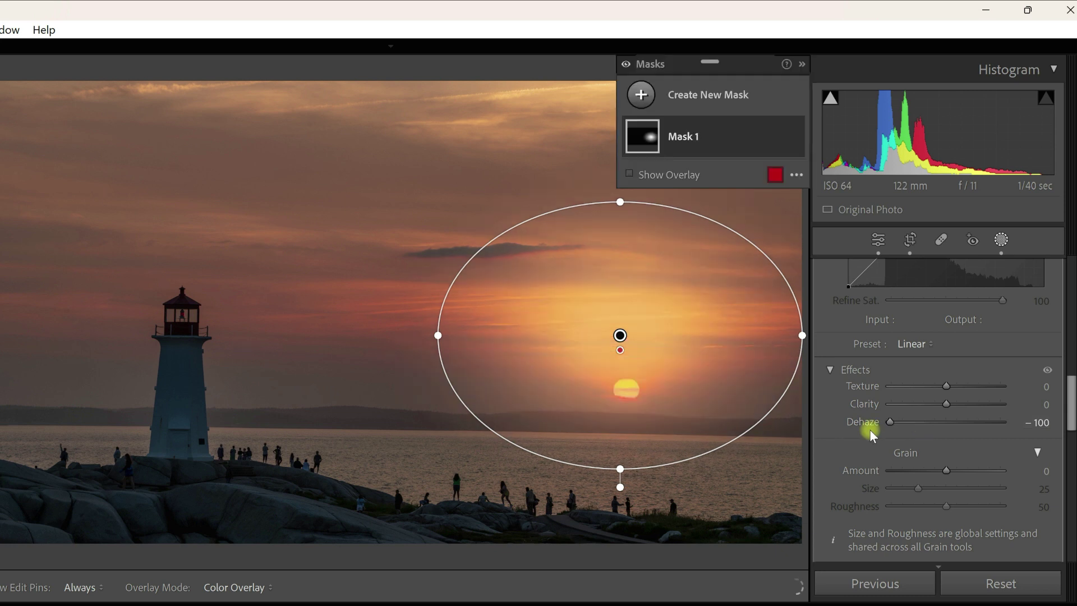
left_click(913, 426)
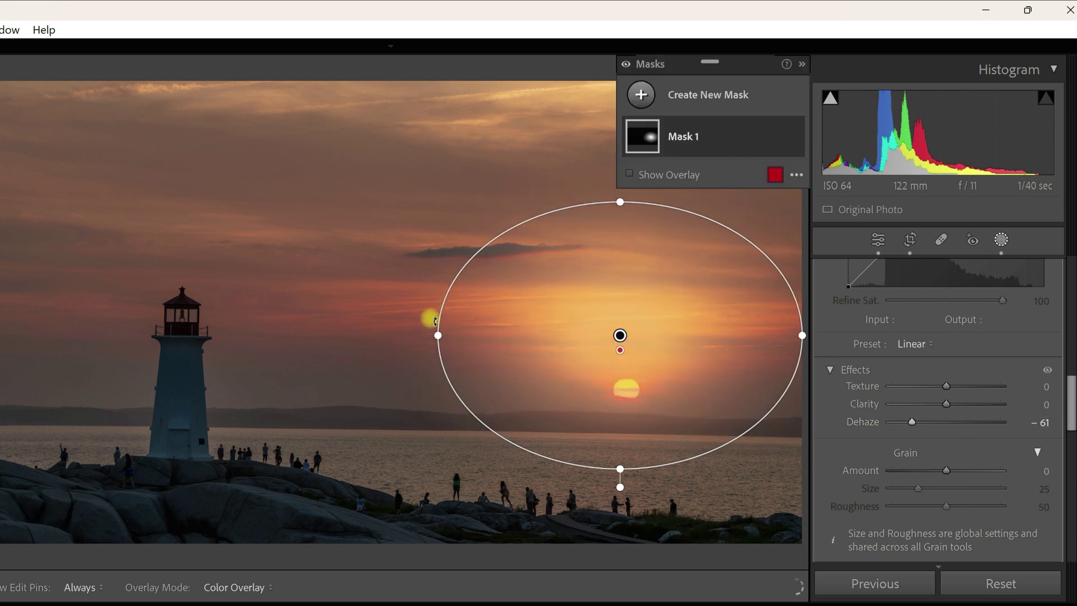
left_click_drag(411, 332, 352, 320)
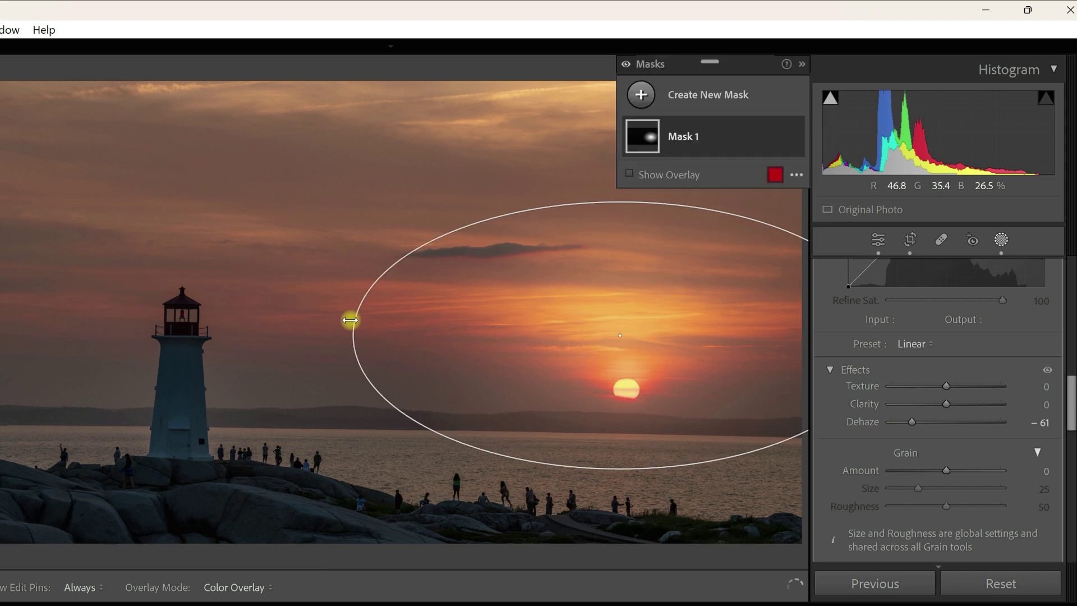
left_click_drag(914, 423, 936, 423)
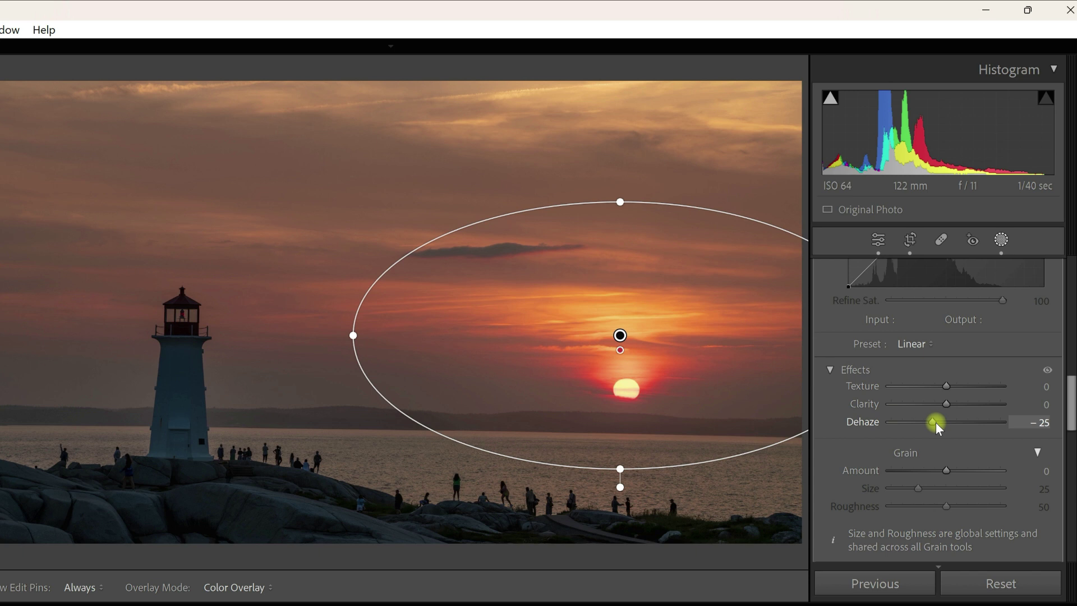
- Return to the global Basic adjustments and set the photo's Contrast to +17
left_click_drag(1071, 383, 1072, 274)
left_click(1002, 246)
left_click_drag(951, 473, 965, 470)
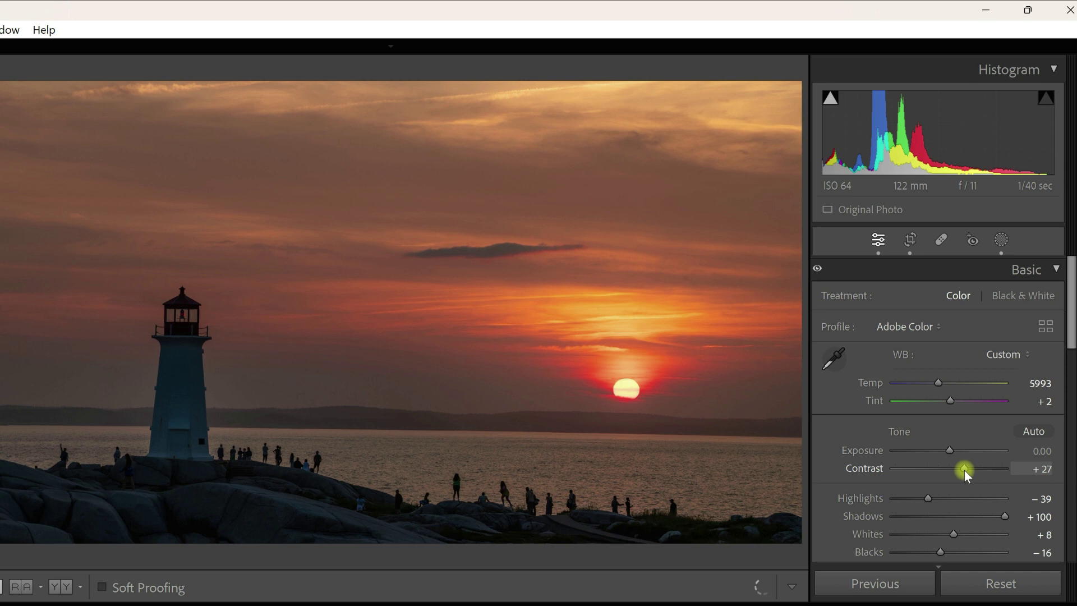
left_click_drag(965, 470, 959, 470)
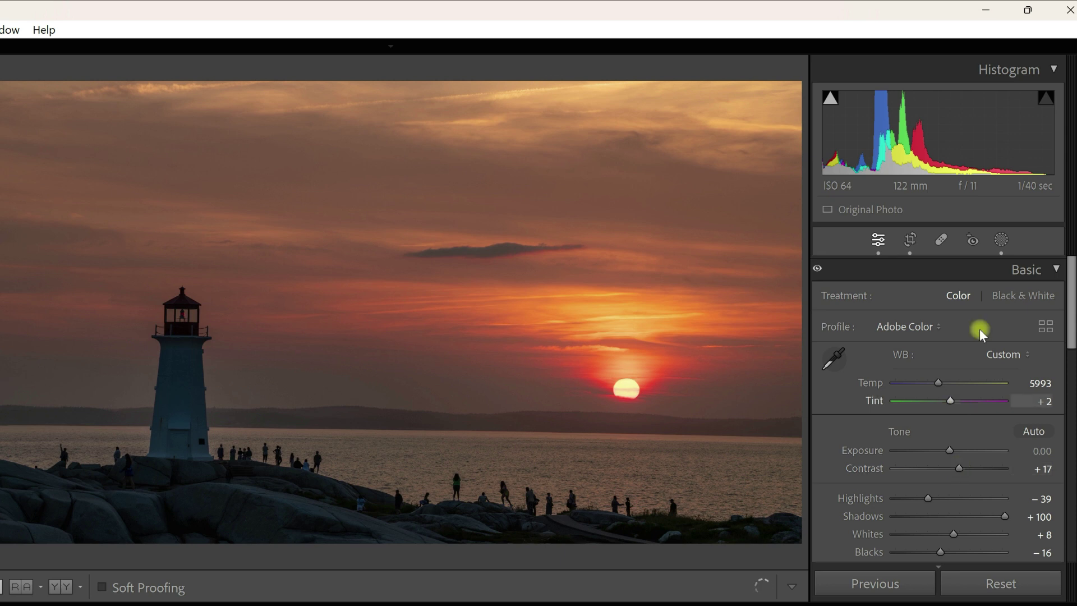
- Add a linear gradient mask rising from below the photo over the rocks and water to the horizon
left_click(1000, 242)
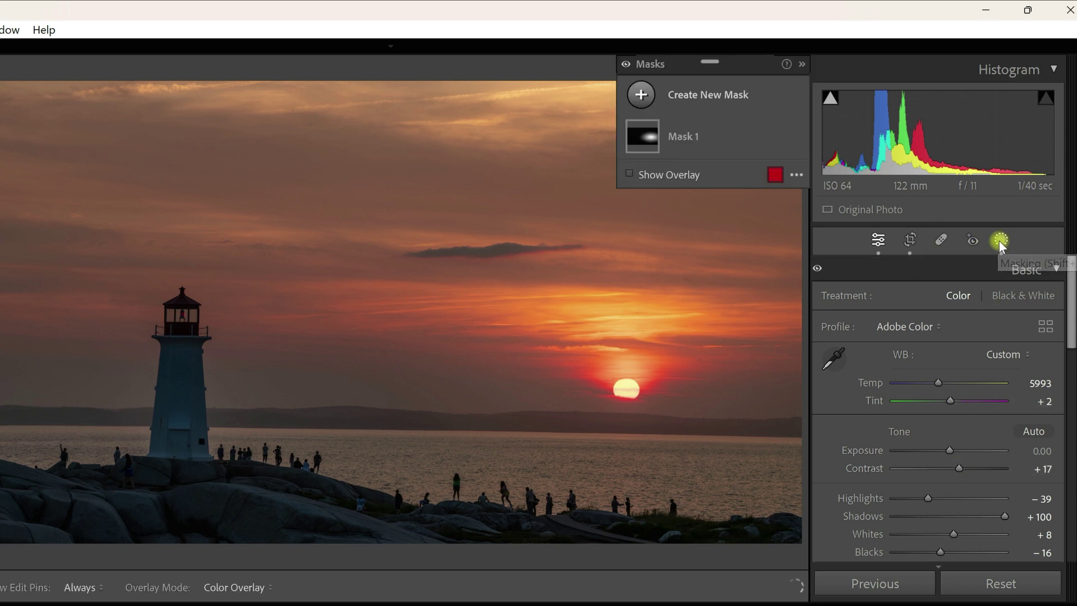
left_click(641, 94)
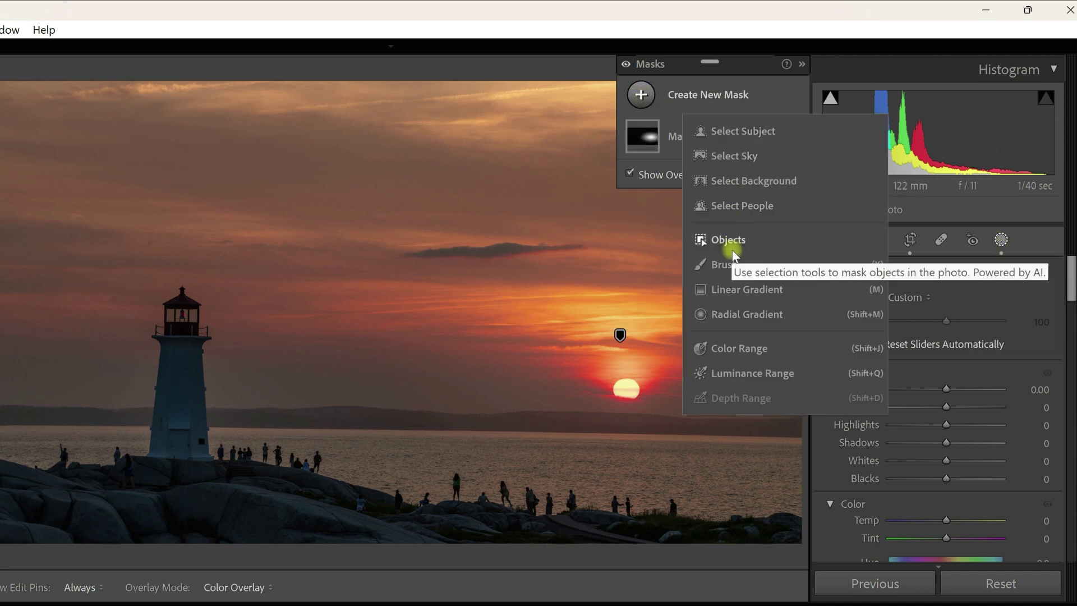
left_click(735, 290)
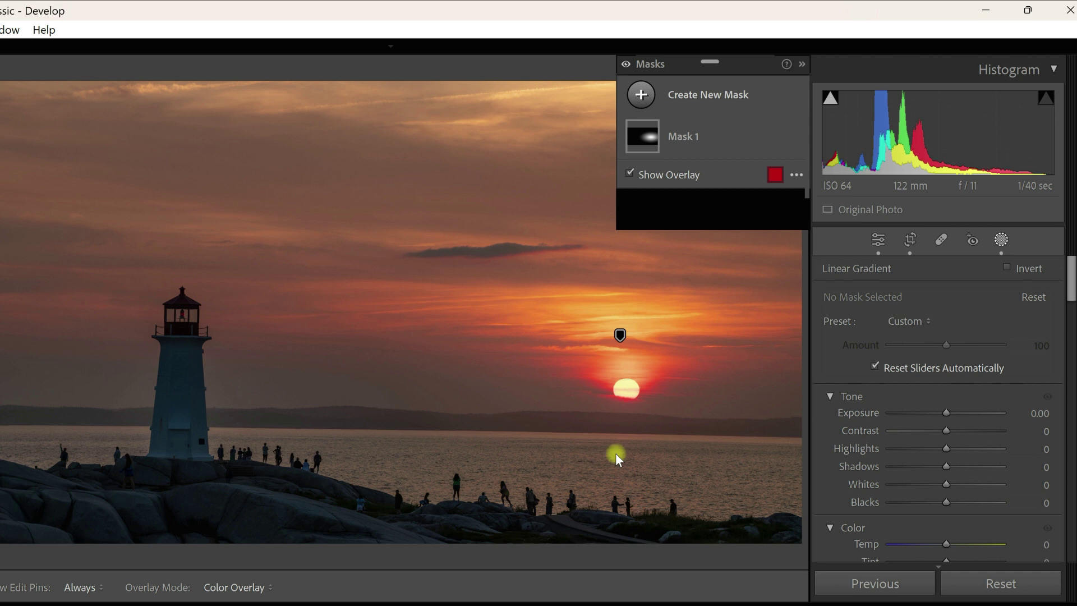
key("ctrl+minus")
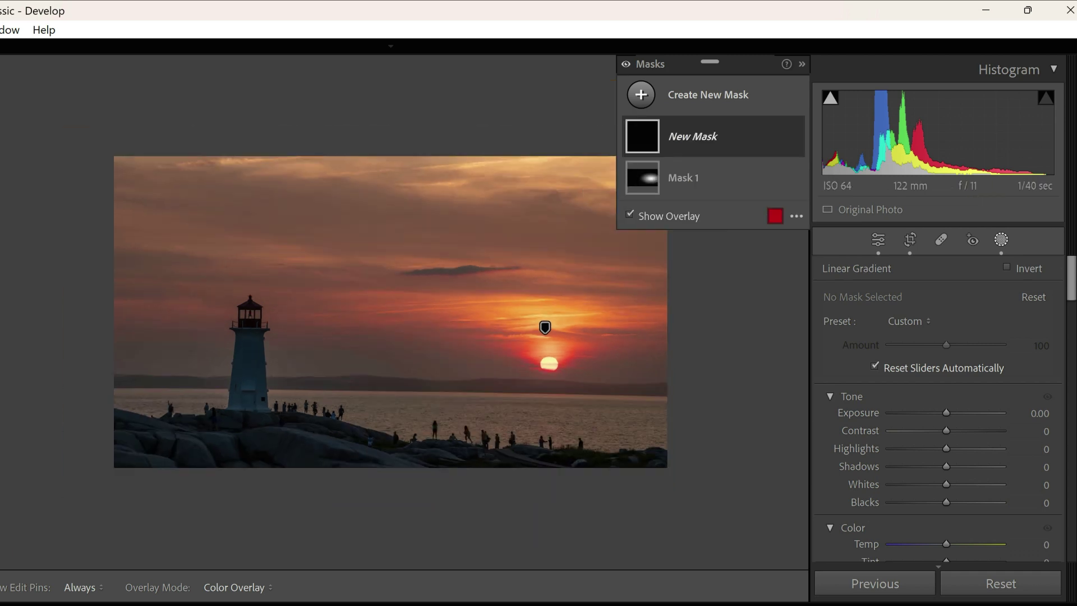
left_click_drag(372, 480, 373, 343)
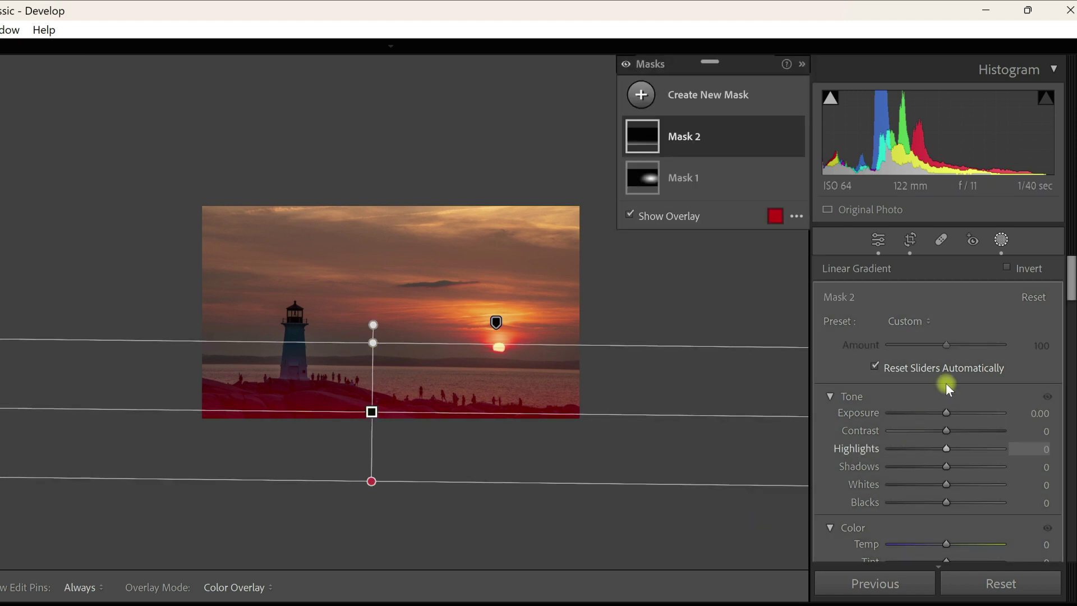
- Set the foreground gradient mask's Temp to -3 and extend its upper edge into the sky above the lighthouse
left_click_drag(1071, 284, 1070, 295)
left_click_drag(938, 421, 938, 421)
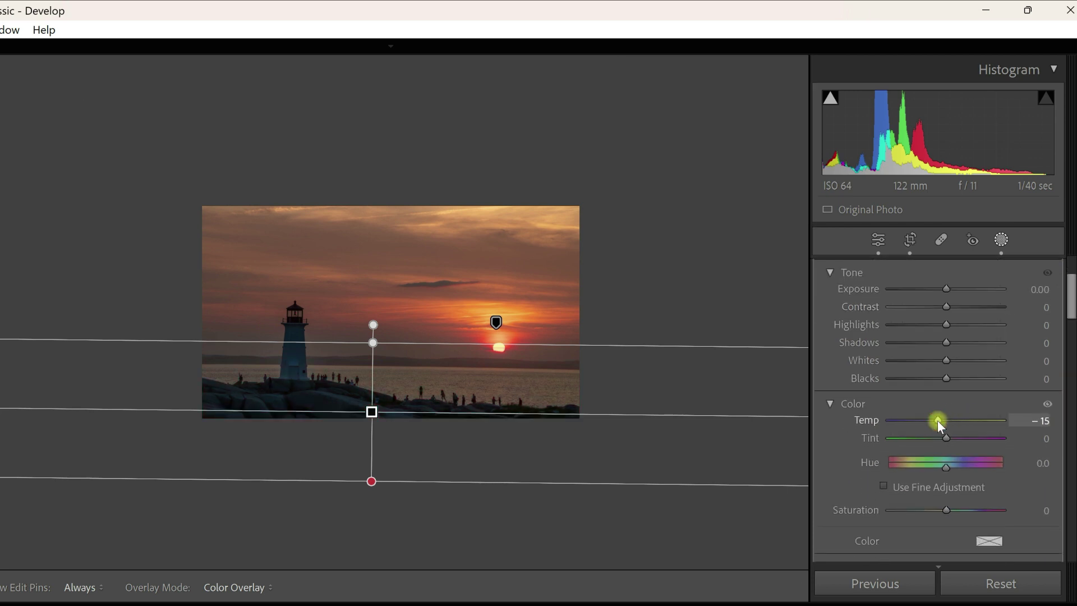
left_click_drag(938, 420, 945, 420)
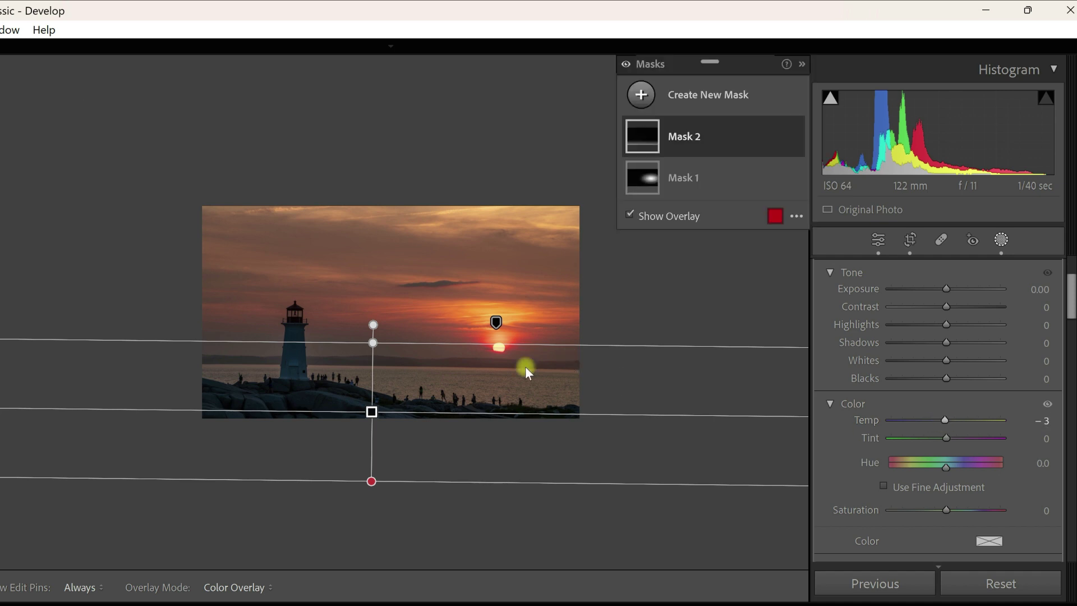
left_click_drag(373, 343, 373, 292)
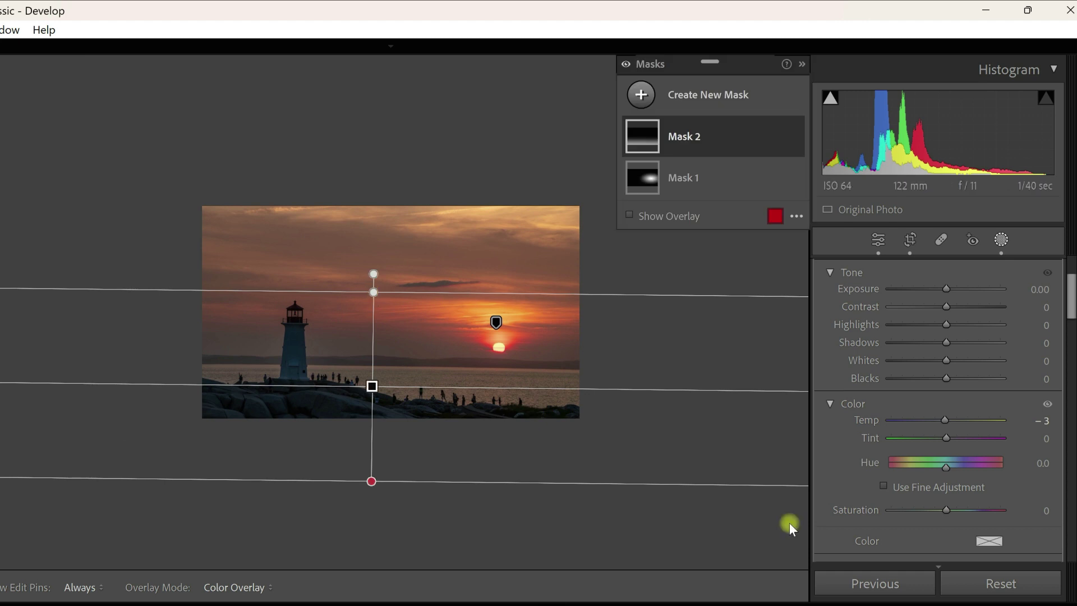
left_click(1002, 240)
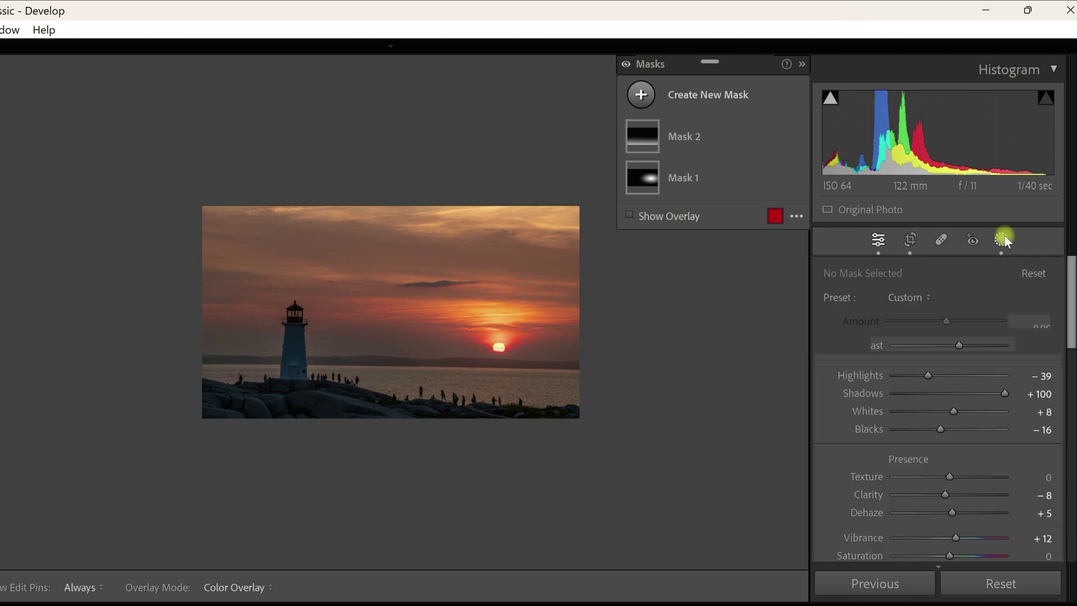
- Add a Select Sky mask and set its Temp to 12 and Tint to 10
left_click(641, 94)
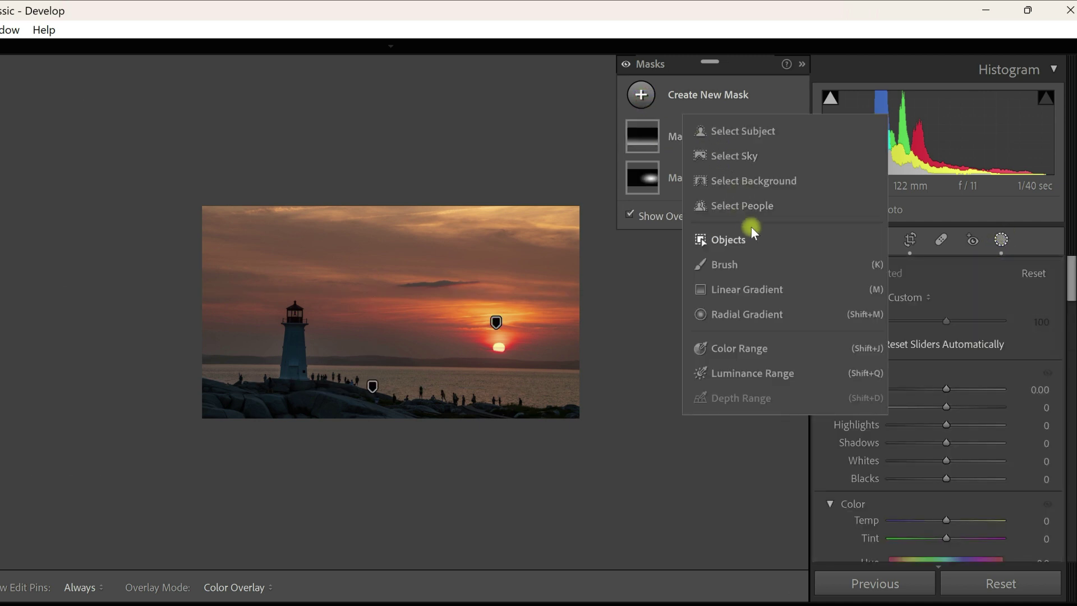
left_click(735, 157)
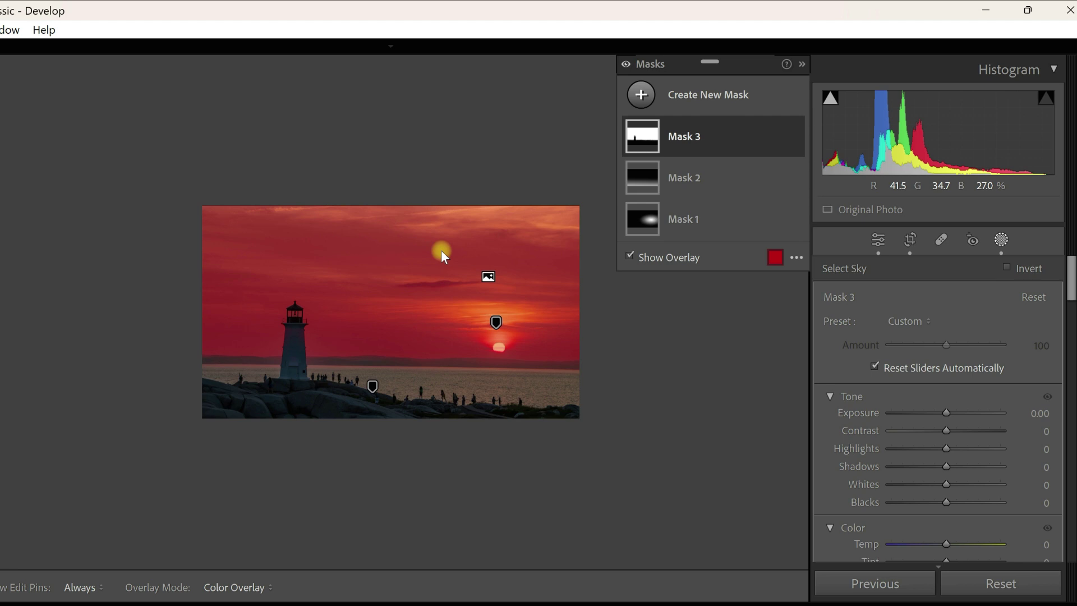
key("o")
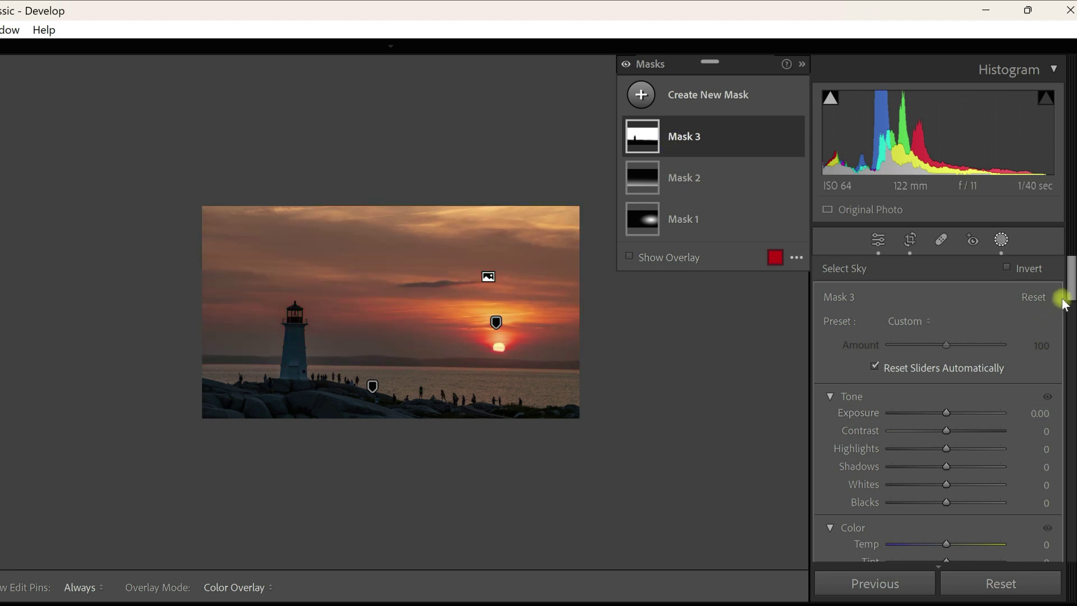
scroll(1069, 291, "down", 4)
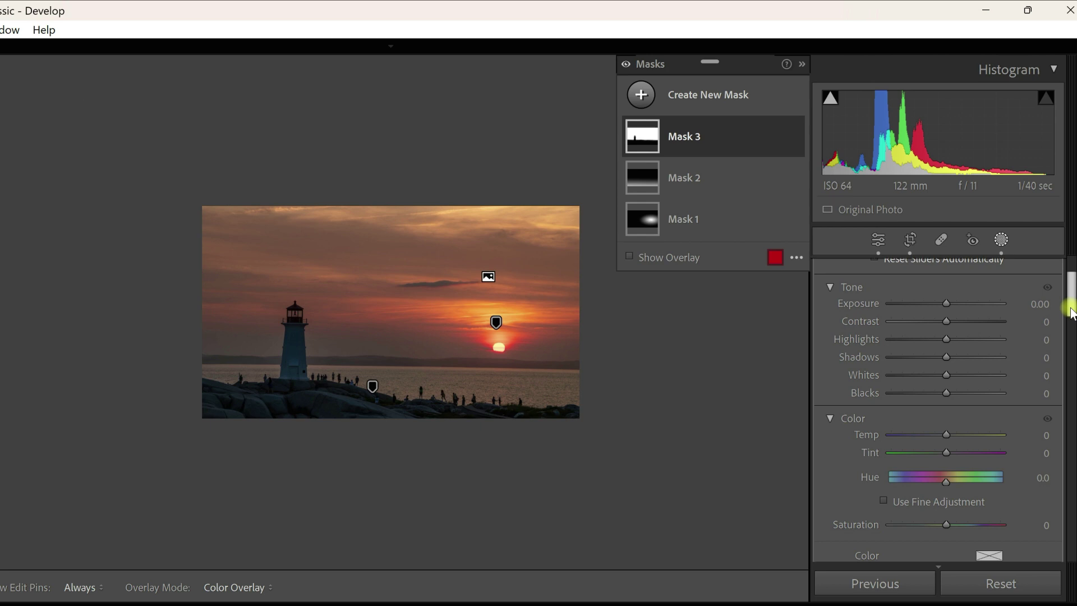
left_click_drag(951, 436, 952, 457)
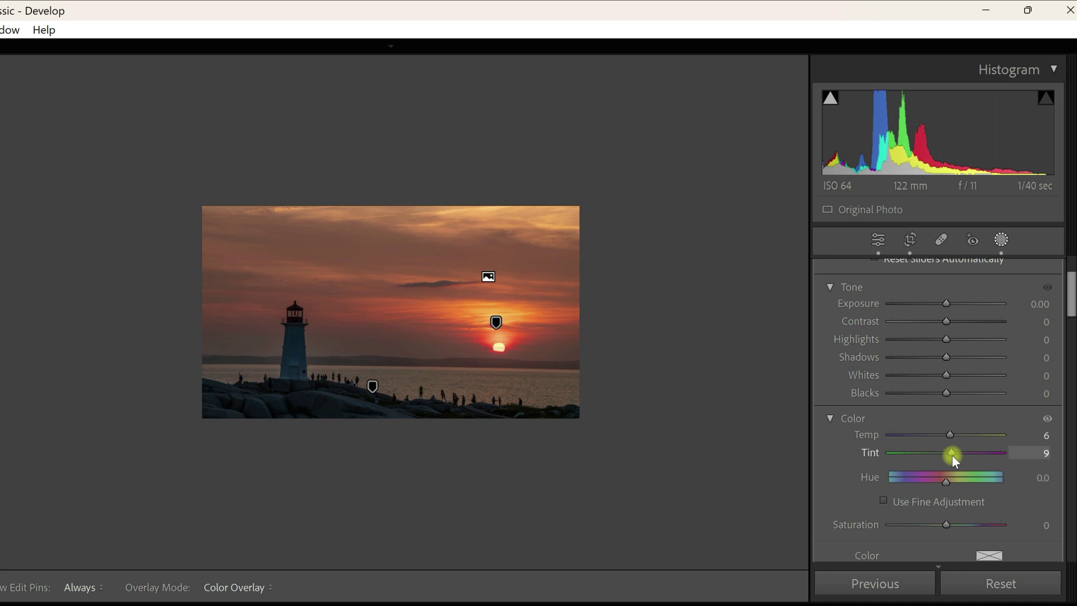
left_click_drag(952, 456, 957, 435)
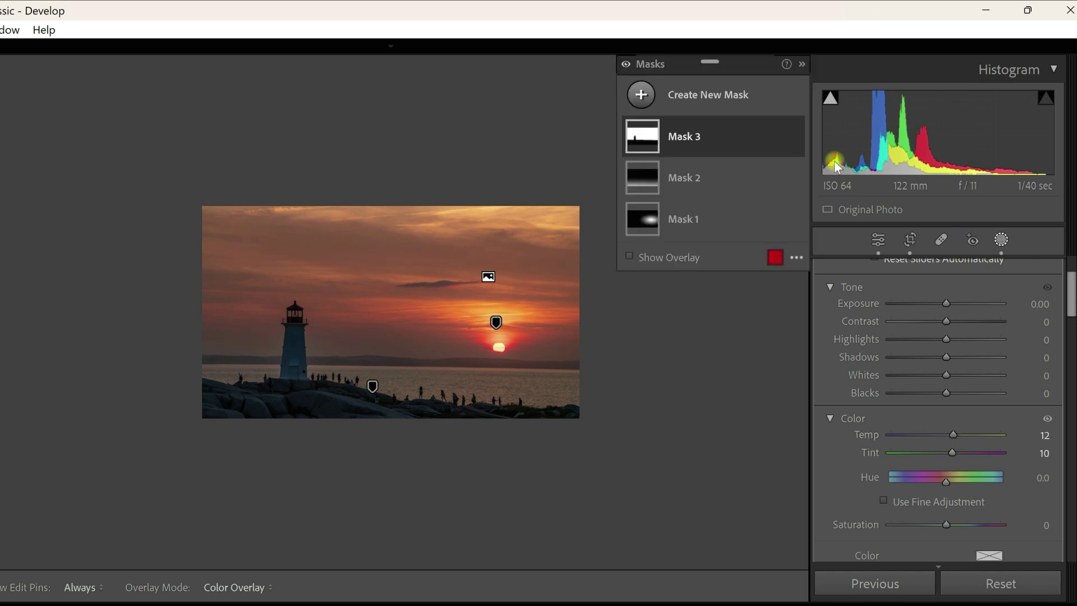
- Add a linear gradient mask descending from above the photo over the upper sky, with a widened transition
left_click(644, 97)
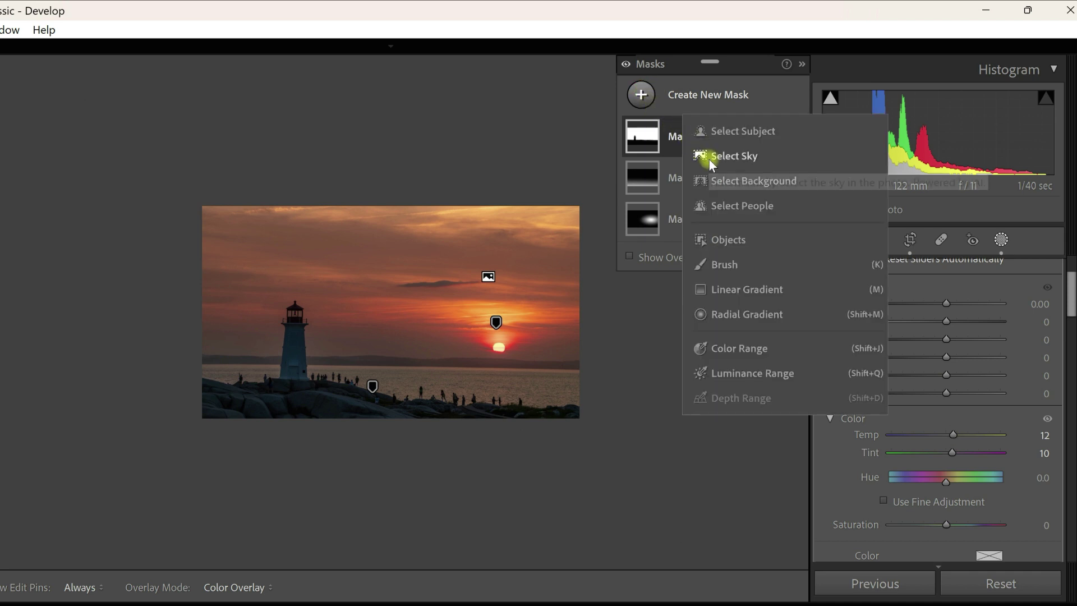
left_click(737, 289)
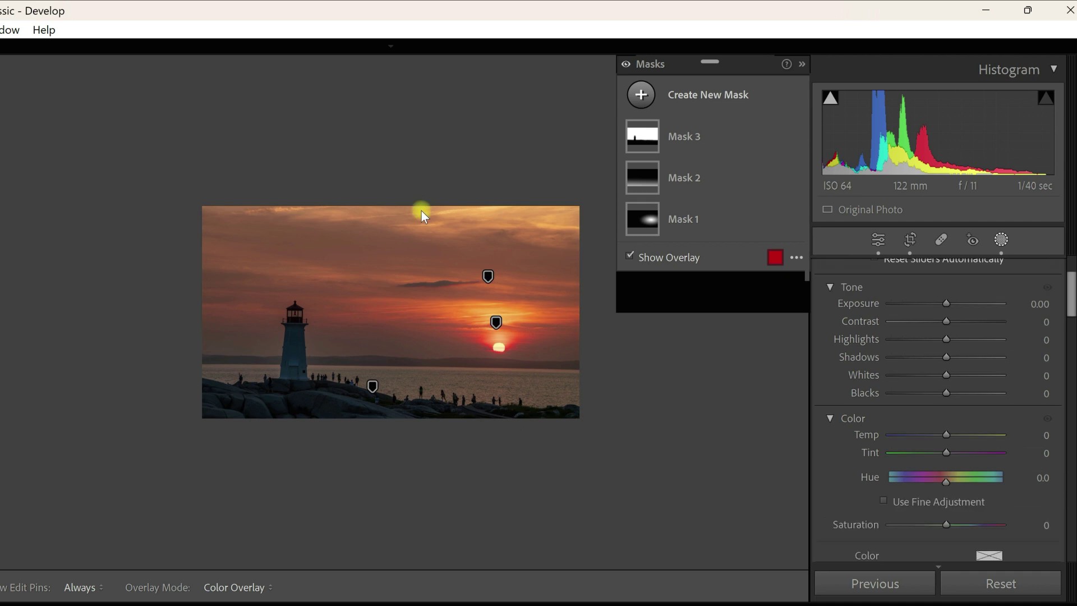
left_click_drag(431, 250, 427, 294)
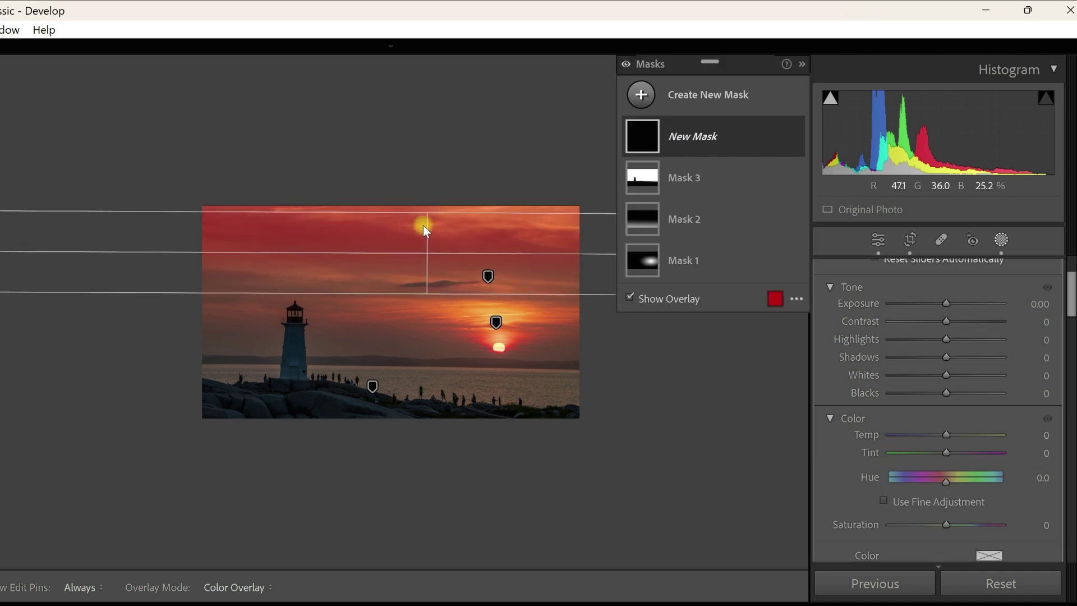
left_click_drag(427, 212, 428, 174)
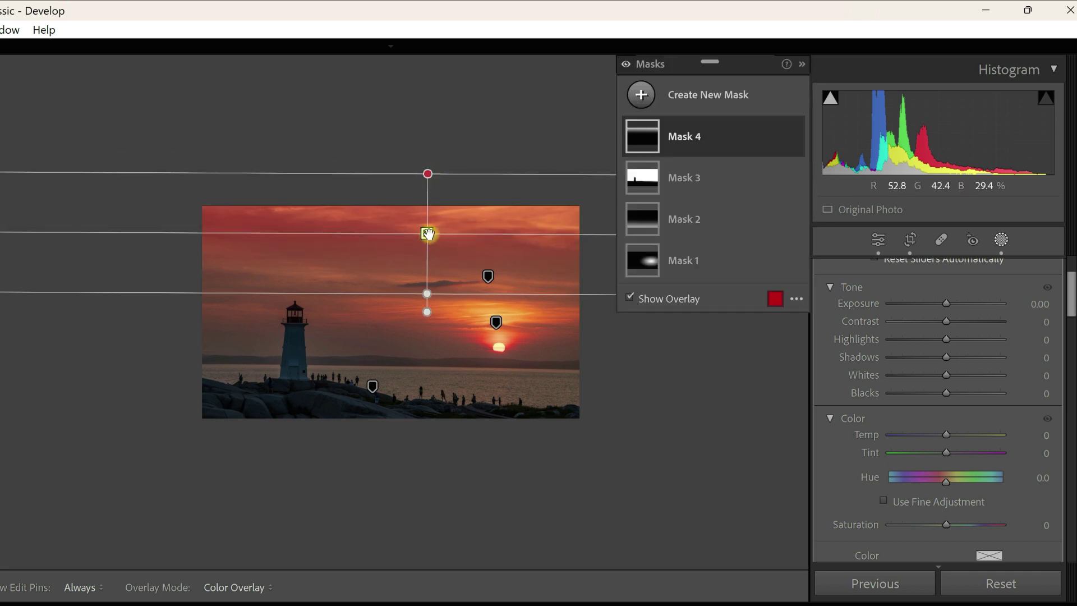
left_click_drag(427, 234, 428, 241)
- Set the upper-sky gradient mask's Exposure to -0.26, Temp to 18 and Tint to 44
left_click_drag(931, 306, 932, 308)
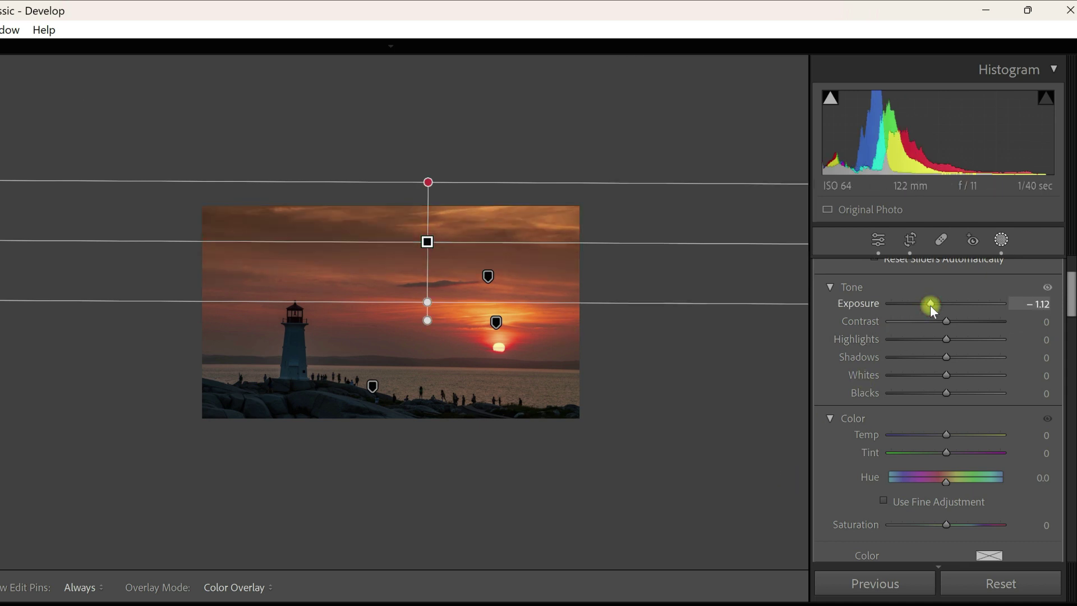
left_click_drag(931, 305, 941, 303)
left_click(967, 453)
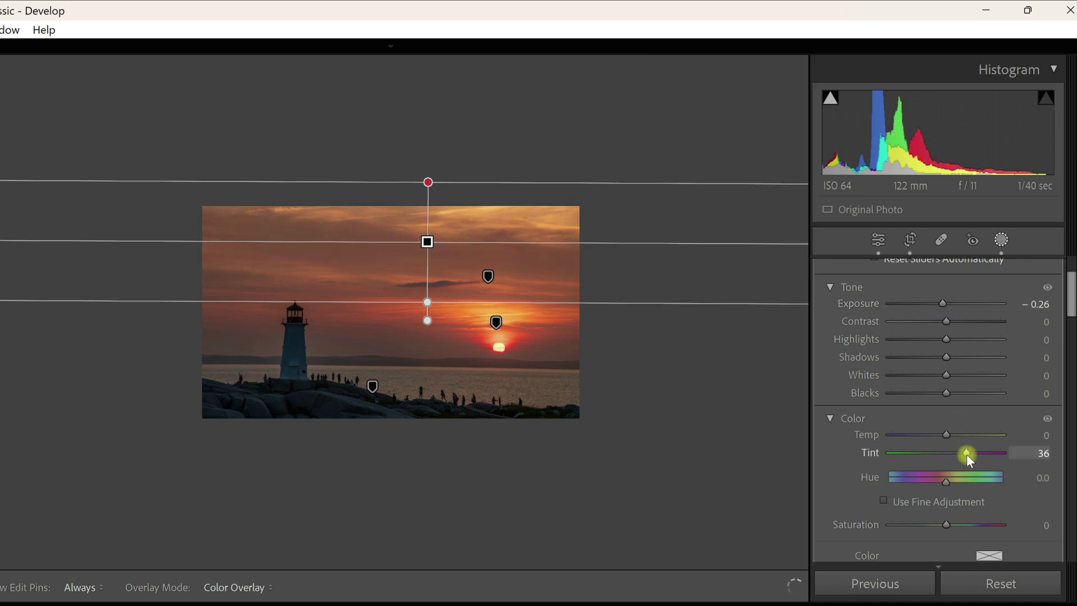
left_click_drag(968, 453, 958, 433)
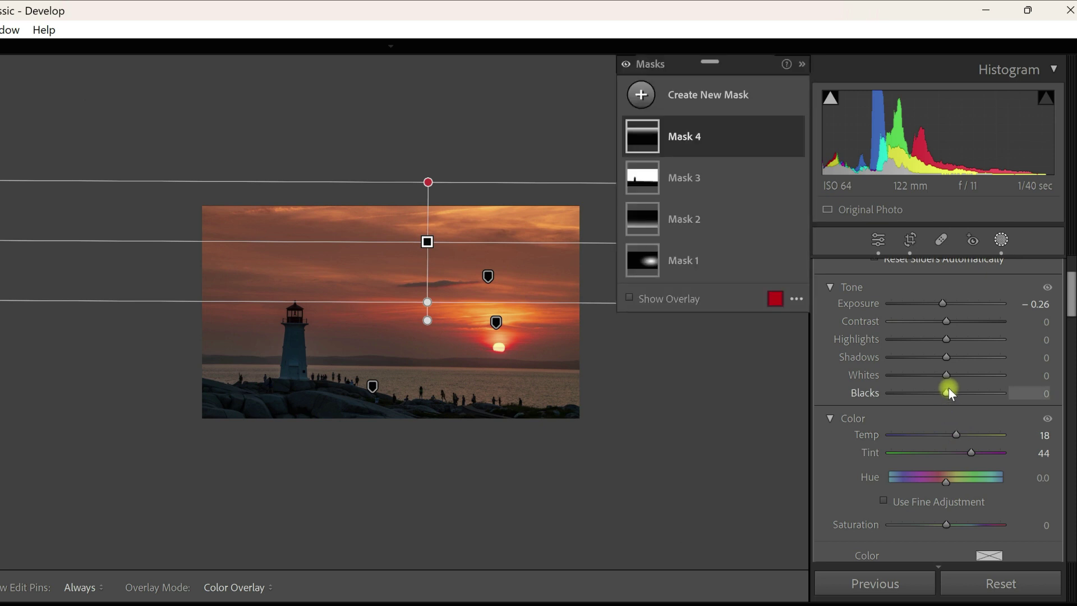
- Refine the upper-sky mask's tone with Exposure -0.08, Contrast 17, Highlights -8 and Shadows 100, and finish masking
left_click_drag(946, 340, 887, 346)
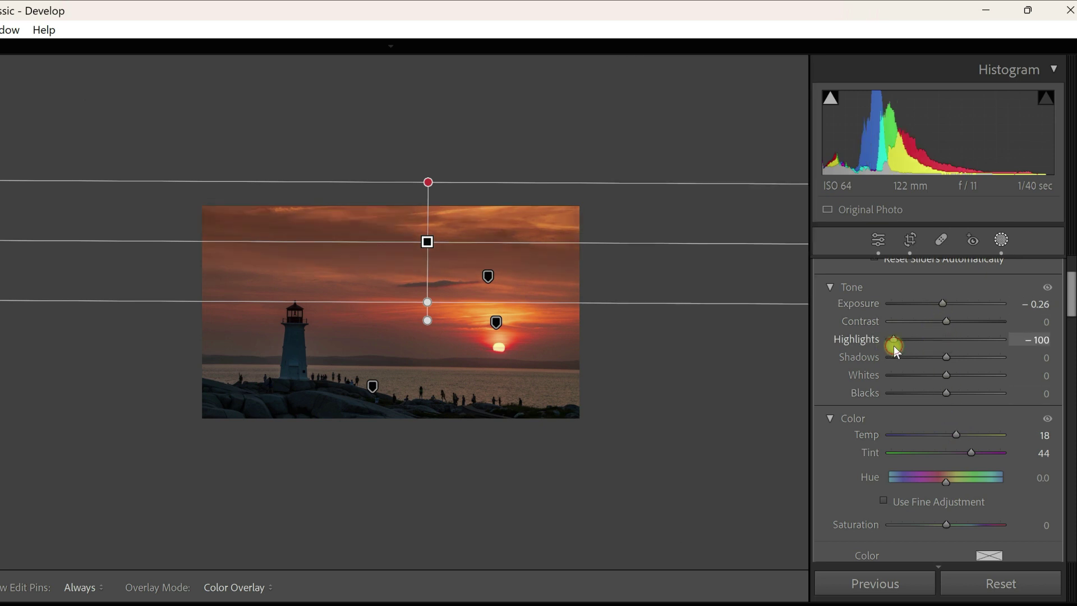
left_click_drag(894, 346, 938, 341)
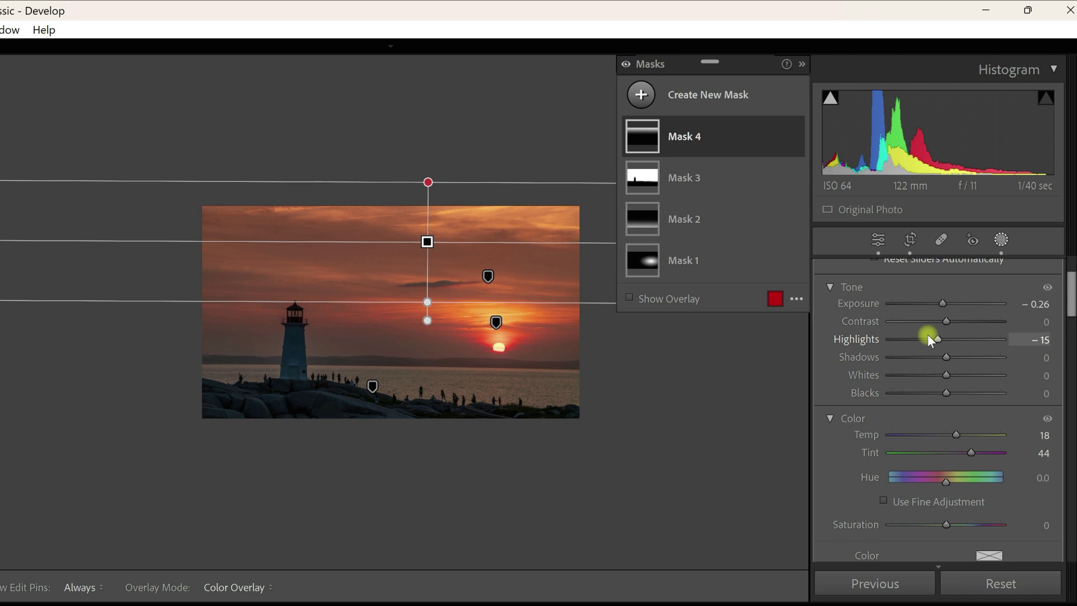
mouse_move(941, 337)
left_mouse_down()
mouse_move(947, 303)
mouse_move(946, 319)
left_mouse_up()
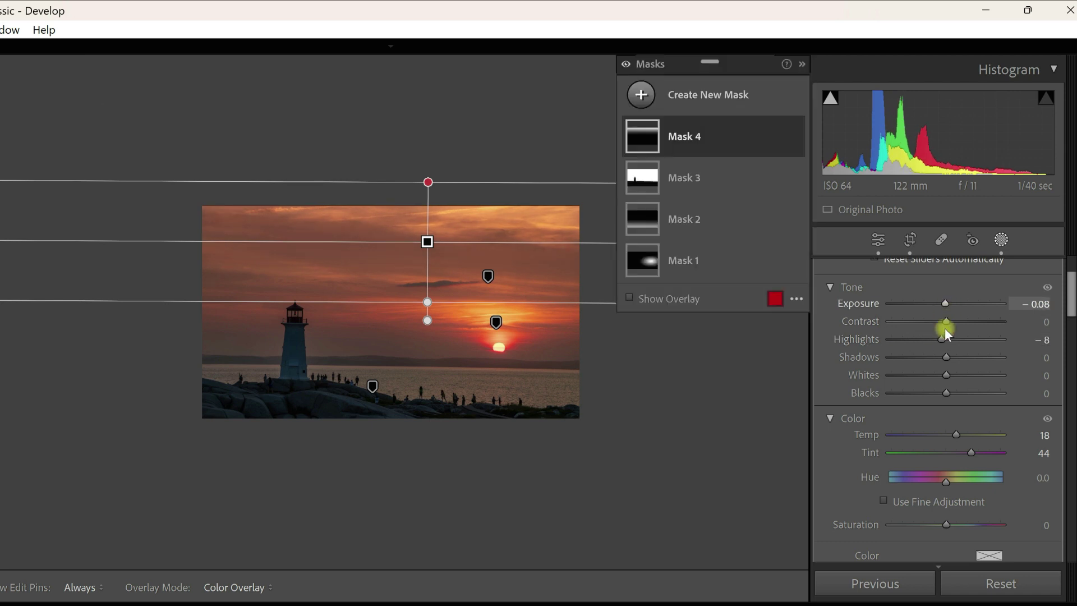
left_click_drag(946, 357, 1008, 350)
left_click_drag(947, 322, 956, 325)
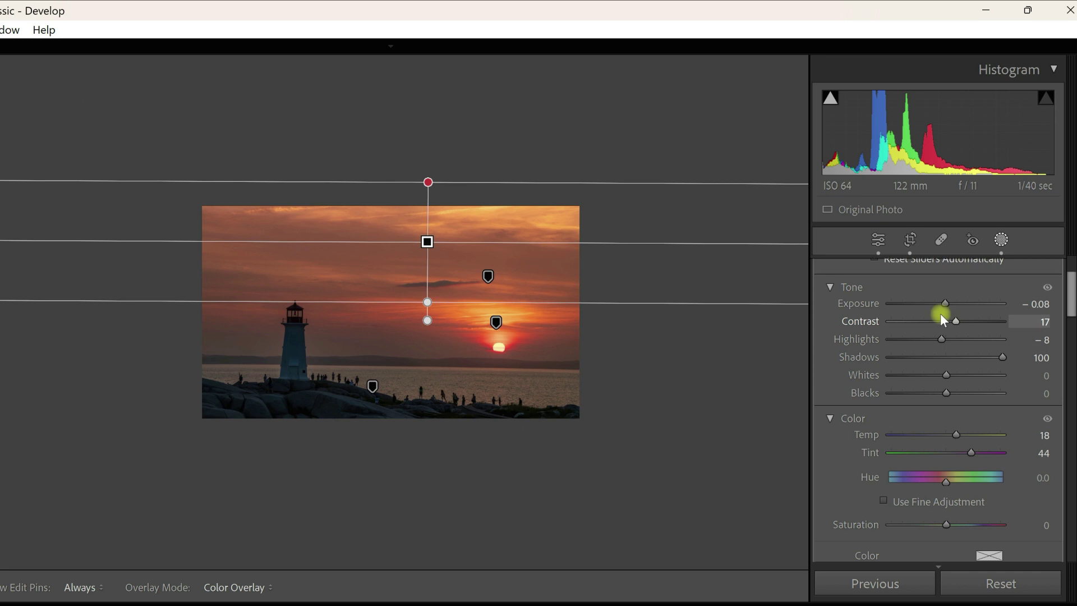
left_click(1001, 240)
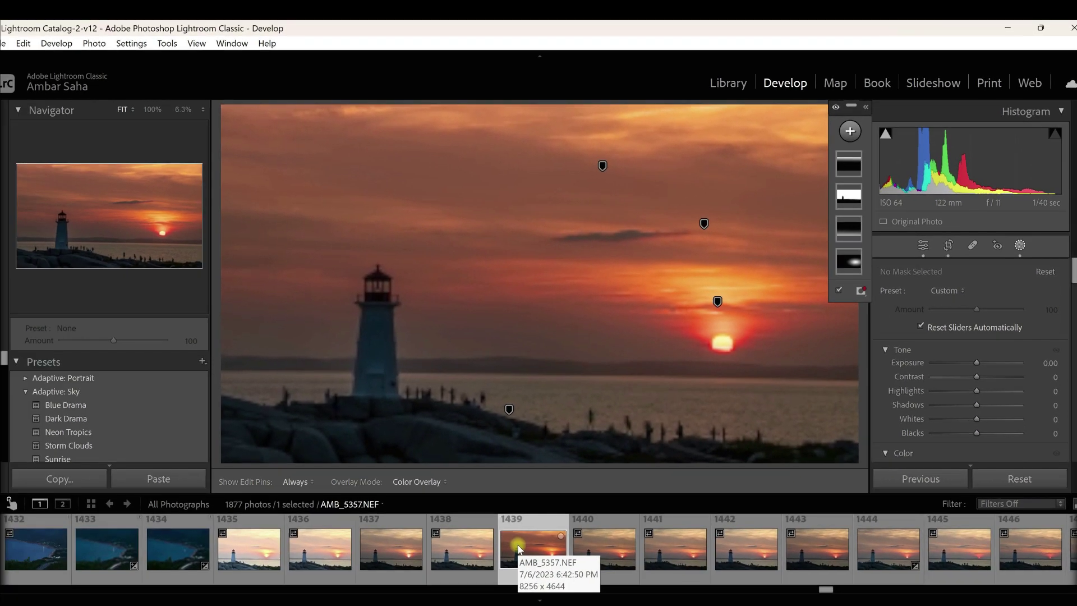
- Send the edited photo AMB_5357.NEF from Lightroom Classic to Adobe Photoshop for further editing
right_click(518, 547)
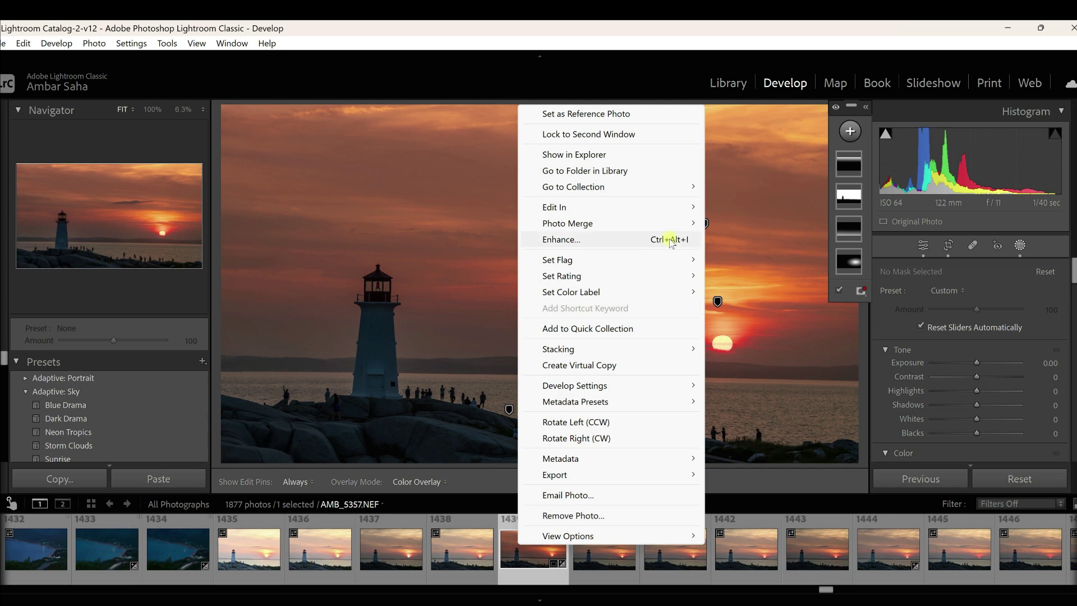
mouse_move(689, 205)
left_click(766, 211)
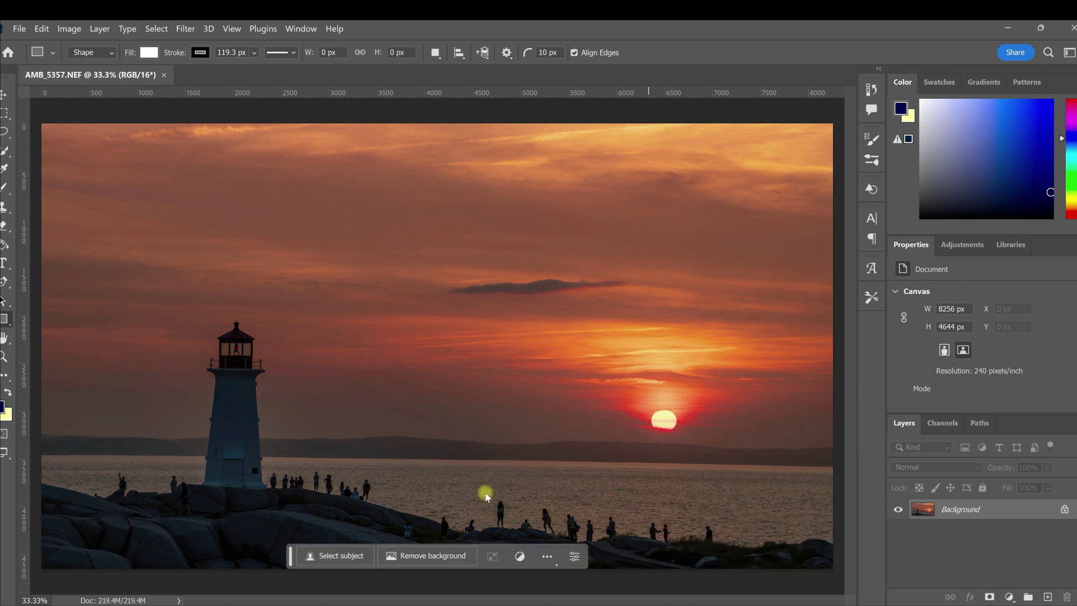
- Select the lighthouse tower below its lantern with the Quick Selection tool and feather the selection by 5 pixels
key("w")
left_click_drag(236, 378, 234, 465)
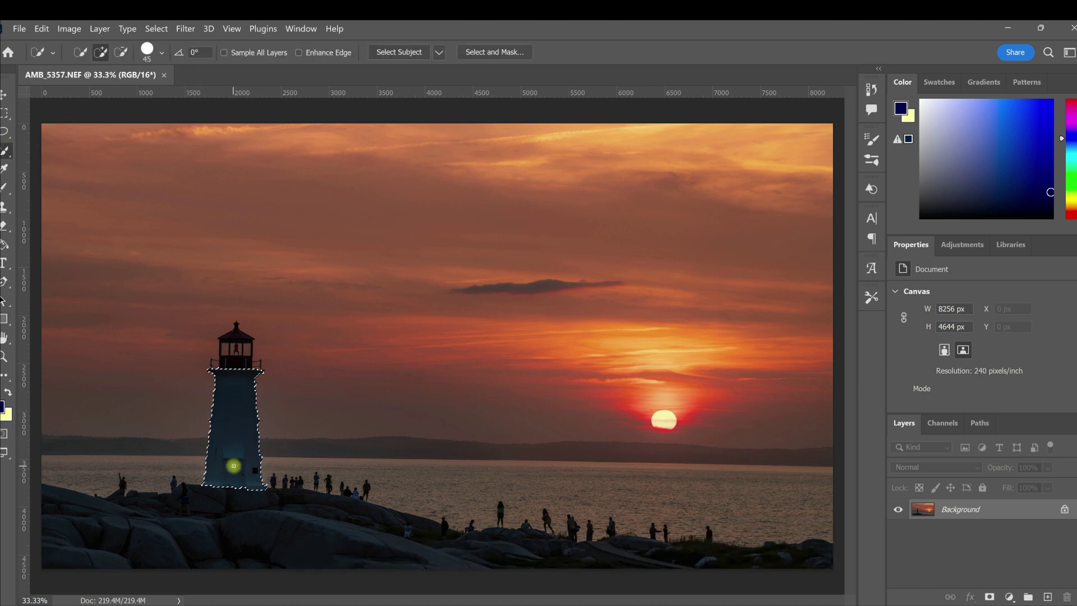
right_click(228, 422)
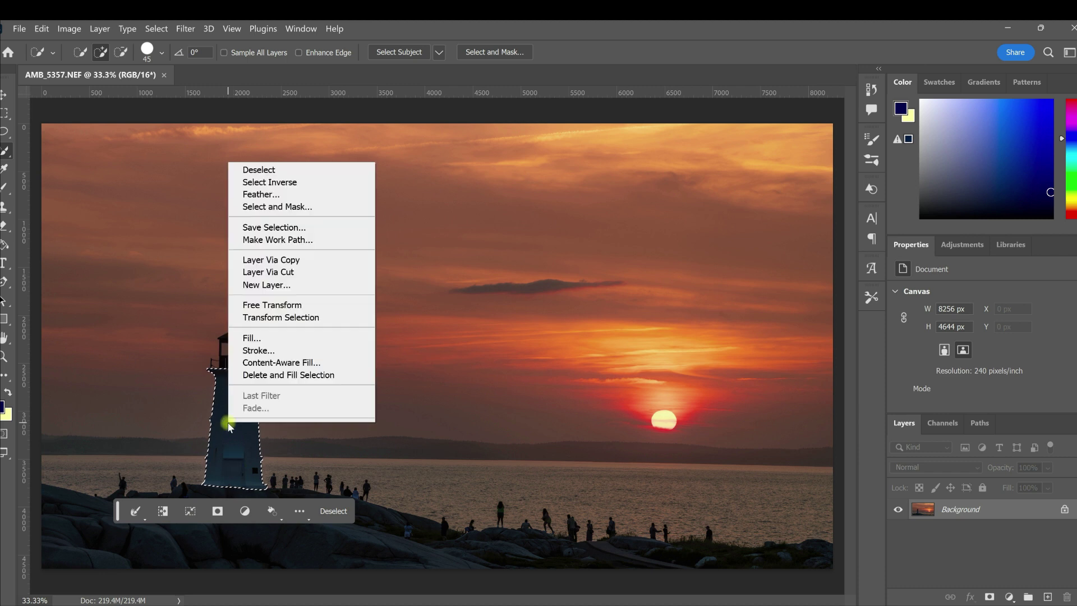
left_click(298, 192)
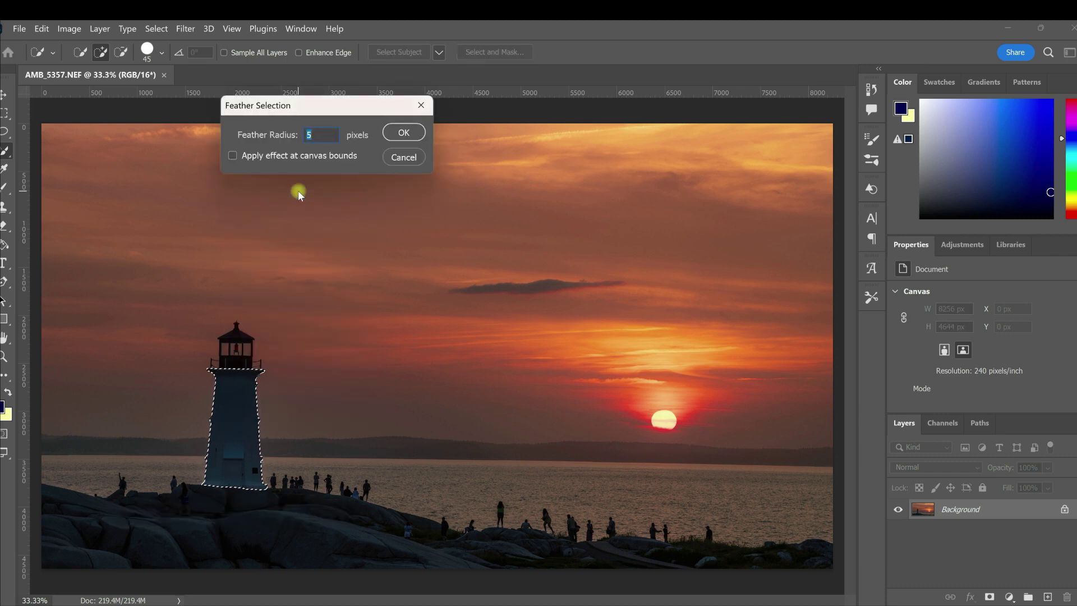
left_click(404, 132)
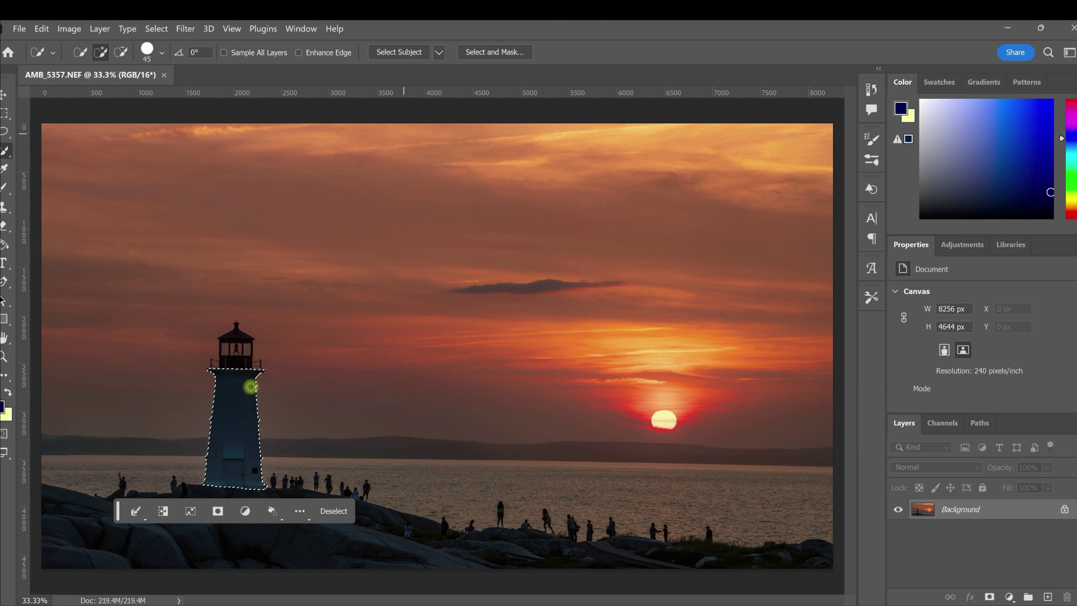
- Apply a Brightness/Contrast adjustment to the selected lighthouse tower with Brightness 21 and Contrast 0
left_click(94, 30)
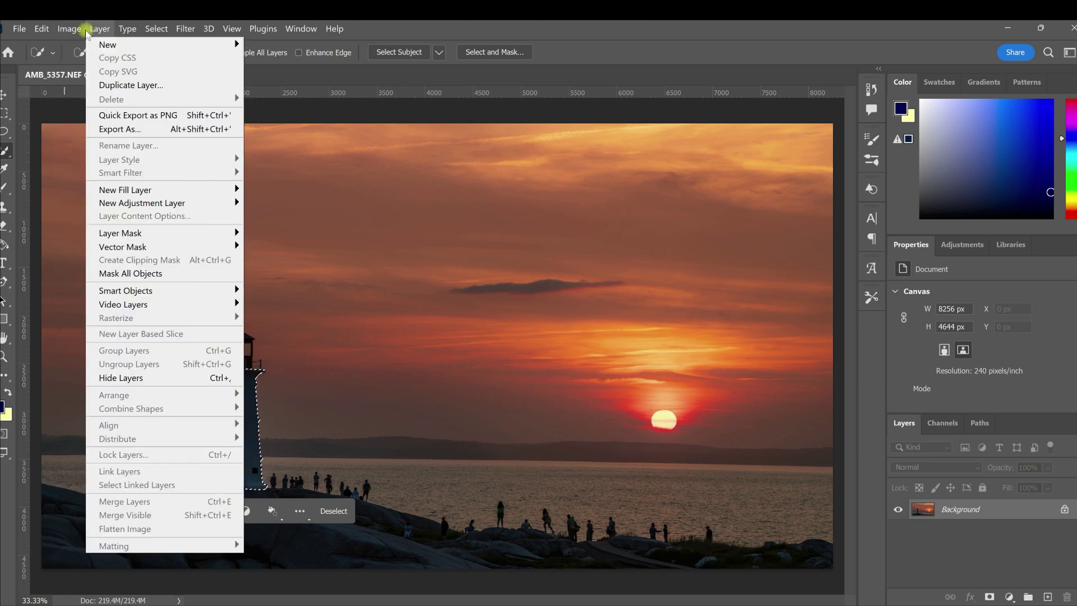
mouse_move(69, 29)
mouse_move(112, 60)
left_click(247, 61)
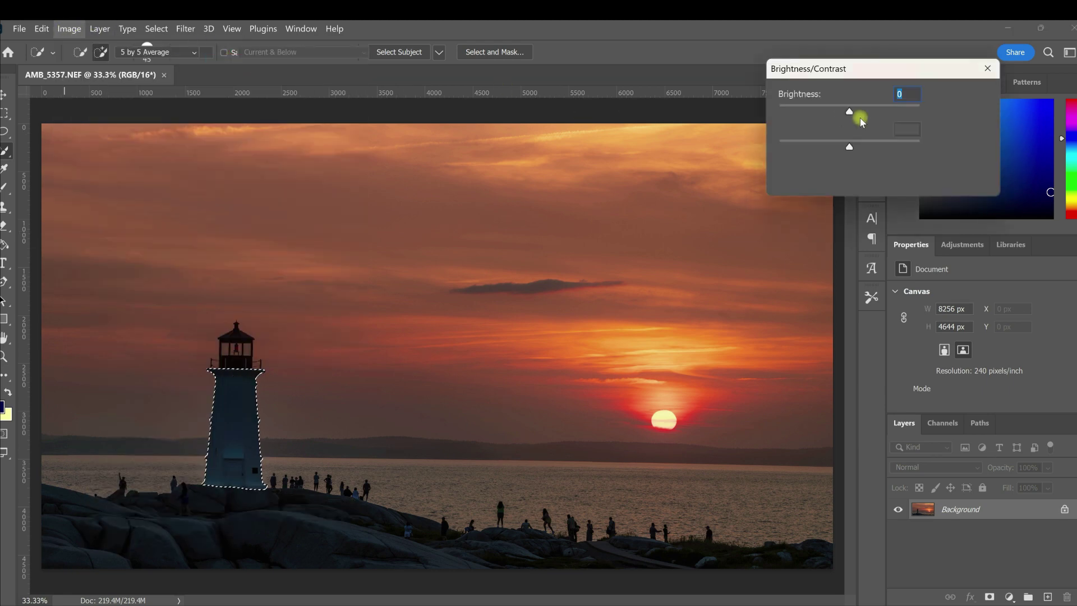
mouse_move(847, 108)
left_mouse_down()
mouse_move(935, 107)
mouse_move(851, 110)
mouse_move(858, 113)
left_mouse_up()
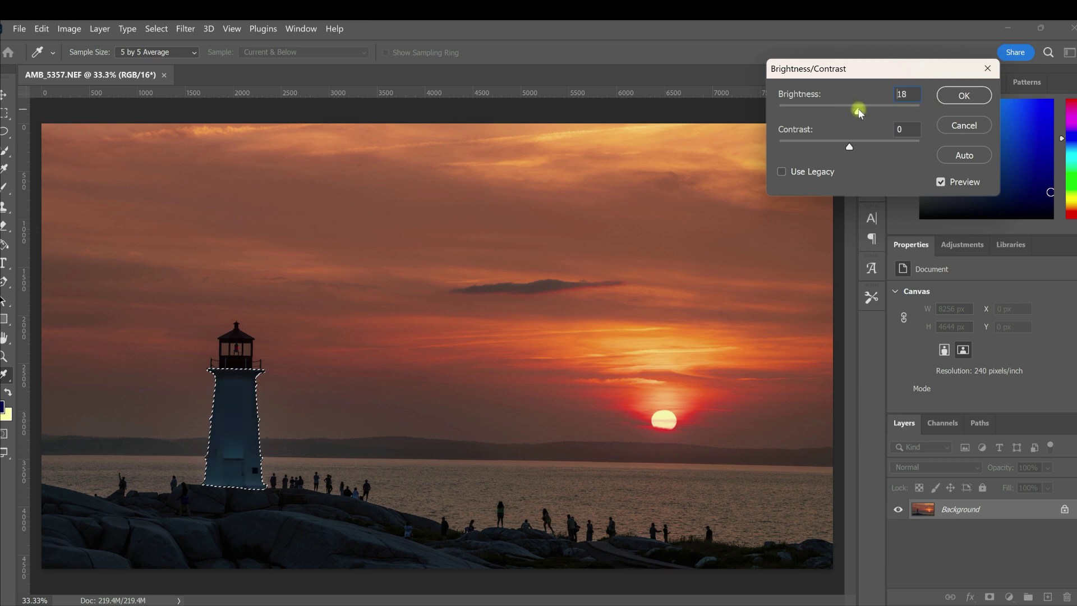
left_click_drag(817, 143, 817, 144)
type("0")
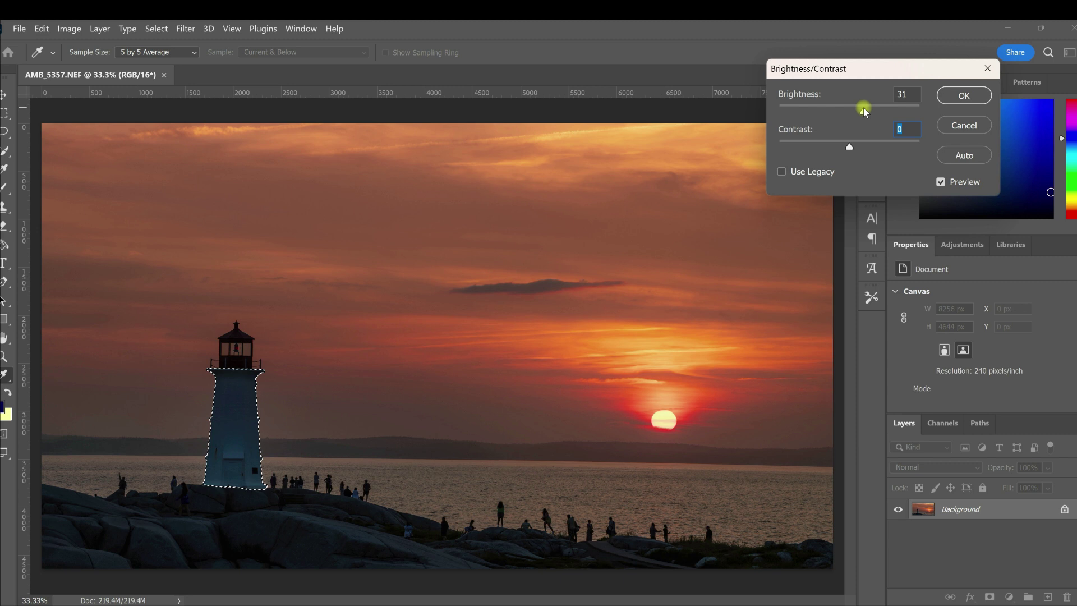
mouse_move(864, 111)
left_mouse_down()
mouse_move(879, 109)
mouse_move(860, 110)
left_mouse_up()
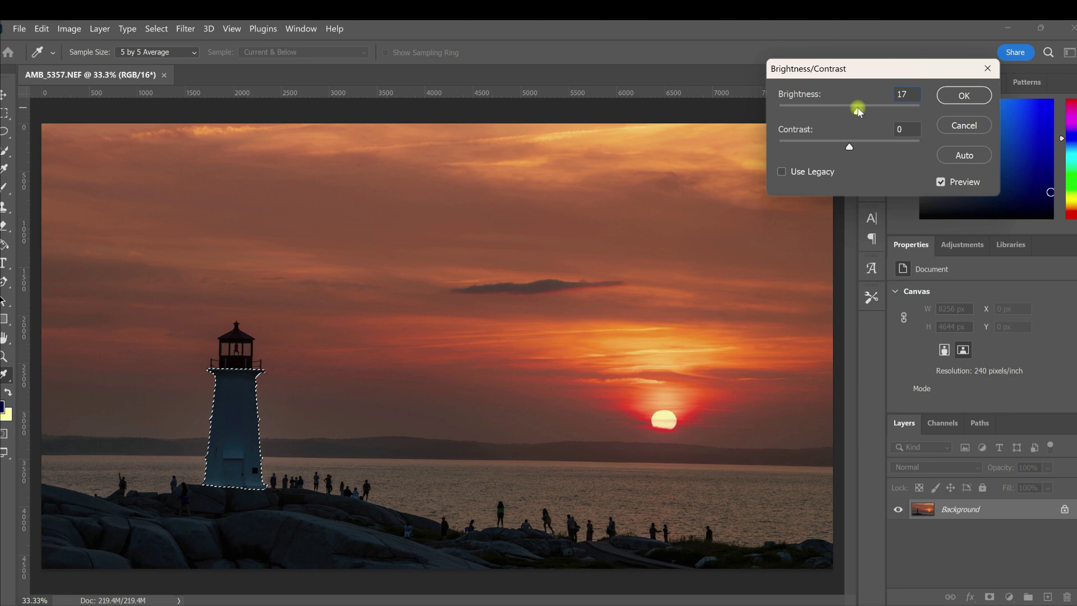
left_click_drag(860, 111, 862, 111)
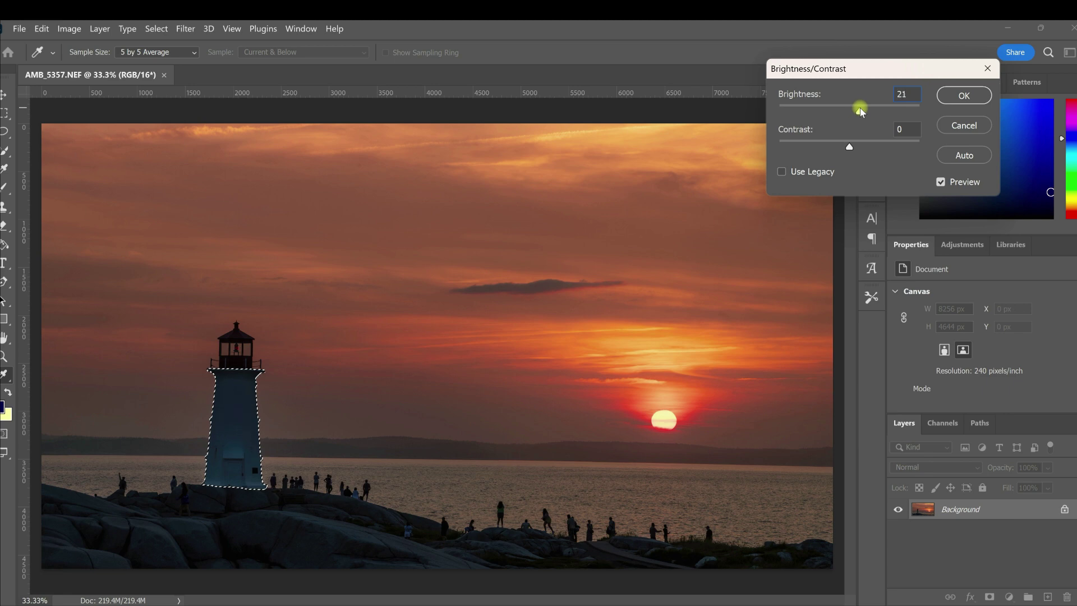
left_click(964, 95)
- Lighten the selected tower's midtones with a Levels adjustment, setting the middle input level to 1.1
left_click(72, 29)
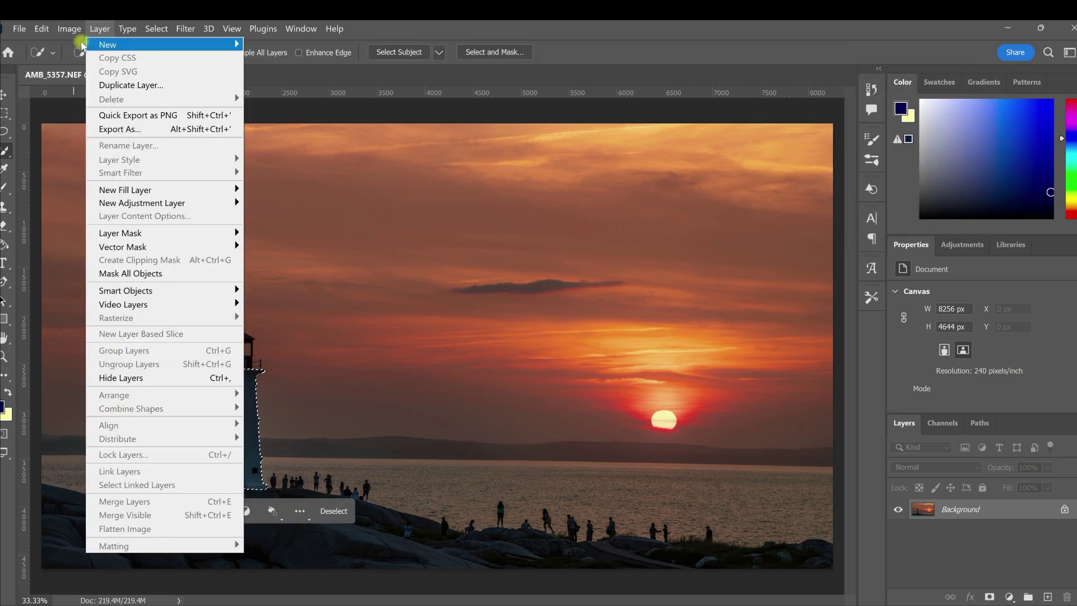
mouse_move(96, 62)
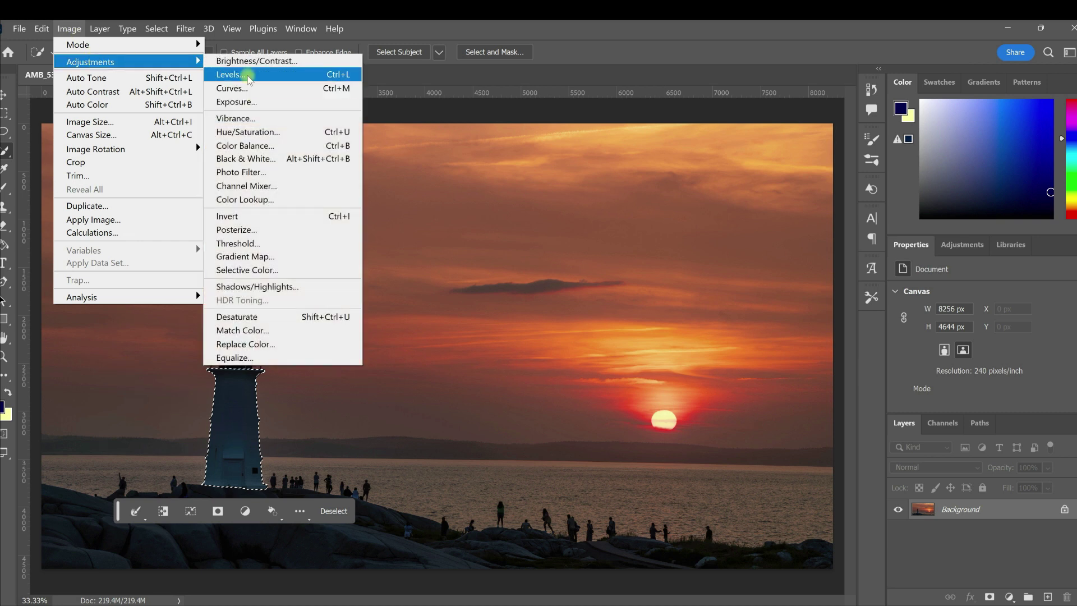
left_click(230, 75)
left_click_drag(898, 191, 892, 193)
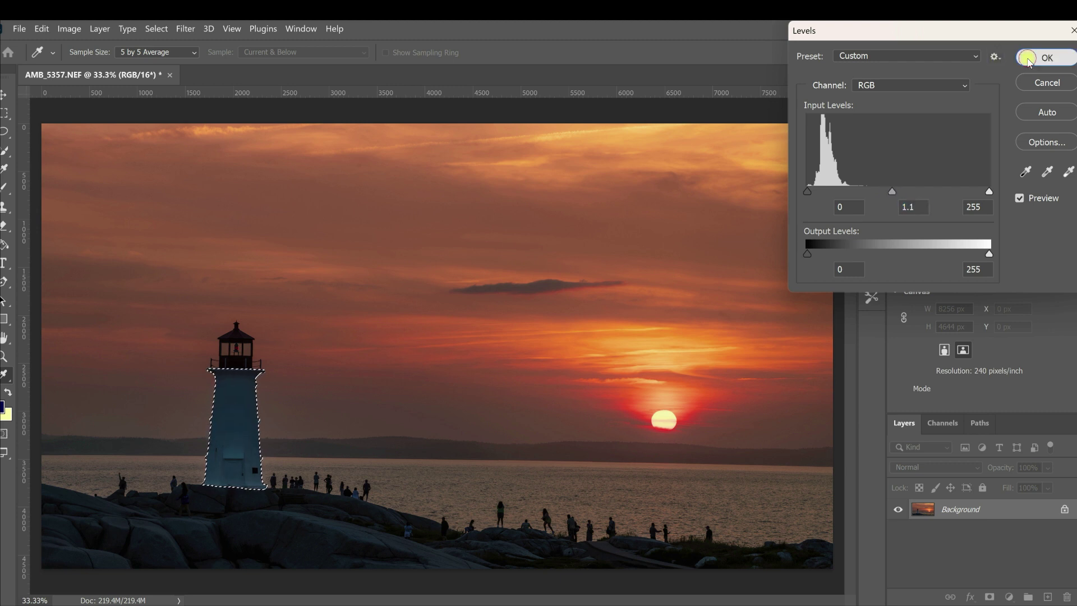
left_click(1030, 58)
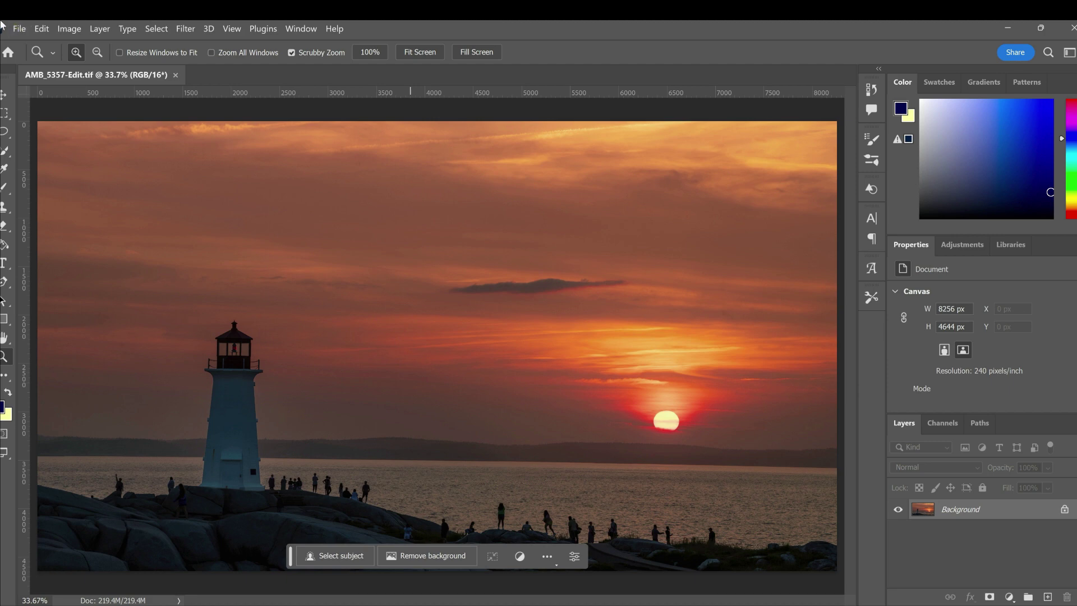
- Close AMB_5357-Edit.tif in Photoshop and switch back to Lightroom Classic
left_click(175, 75)
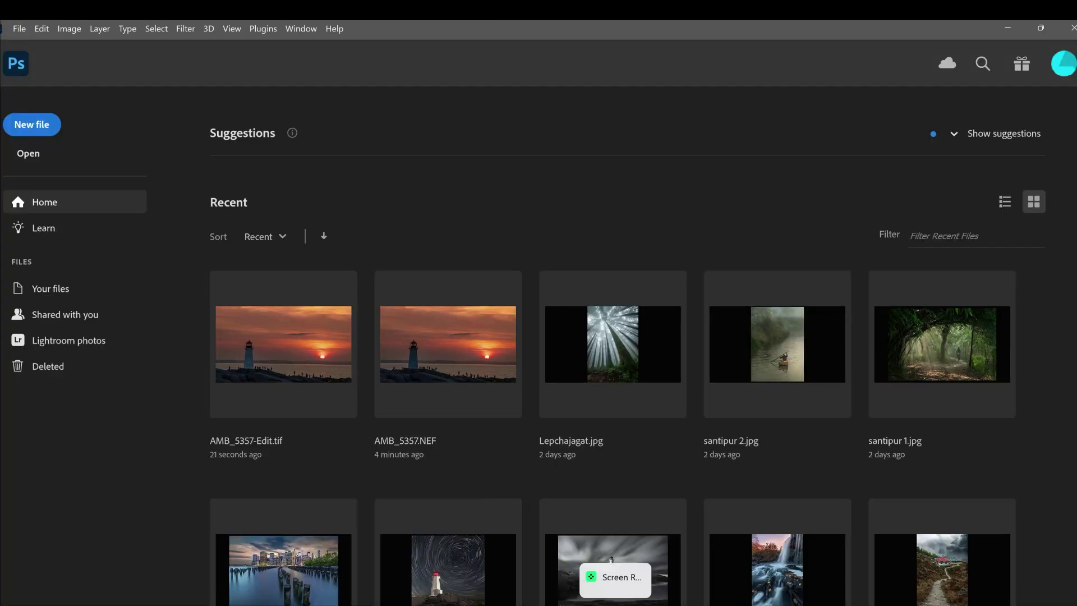
key("alt+Tab")
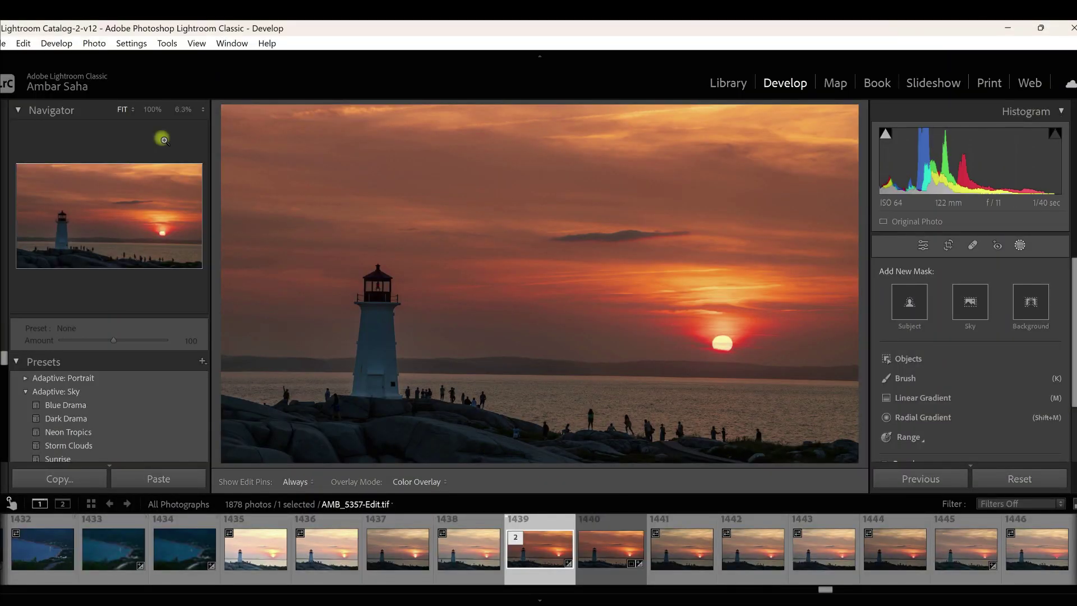
- Paint a brush mask over the three windows of the lighthouse lantern room, with brush size 3.0 and Auto Mask off
left_click(152, 109)
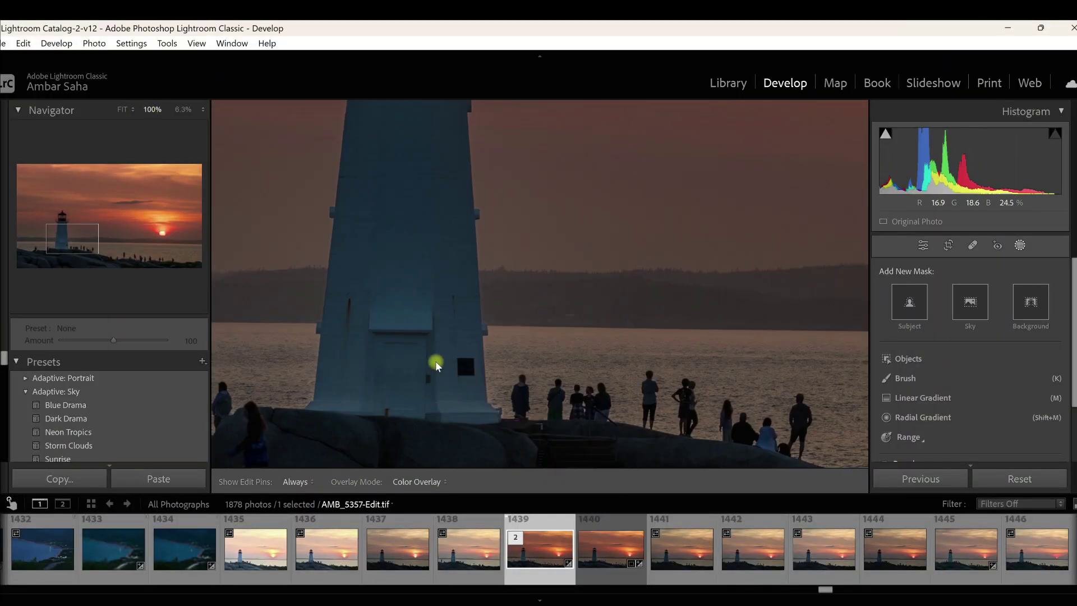
scroll(436, 362, "up", 6)
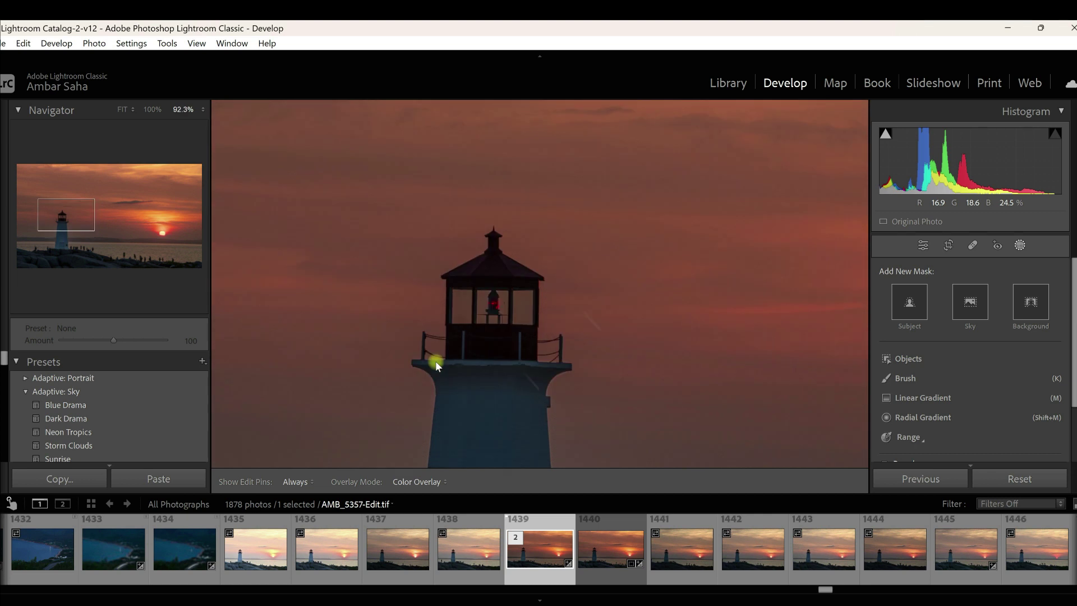
scroll(436, 361, "up", 5)
left_click(905, 379)
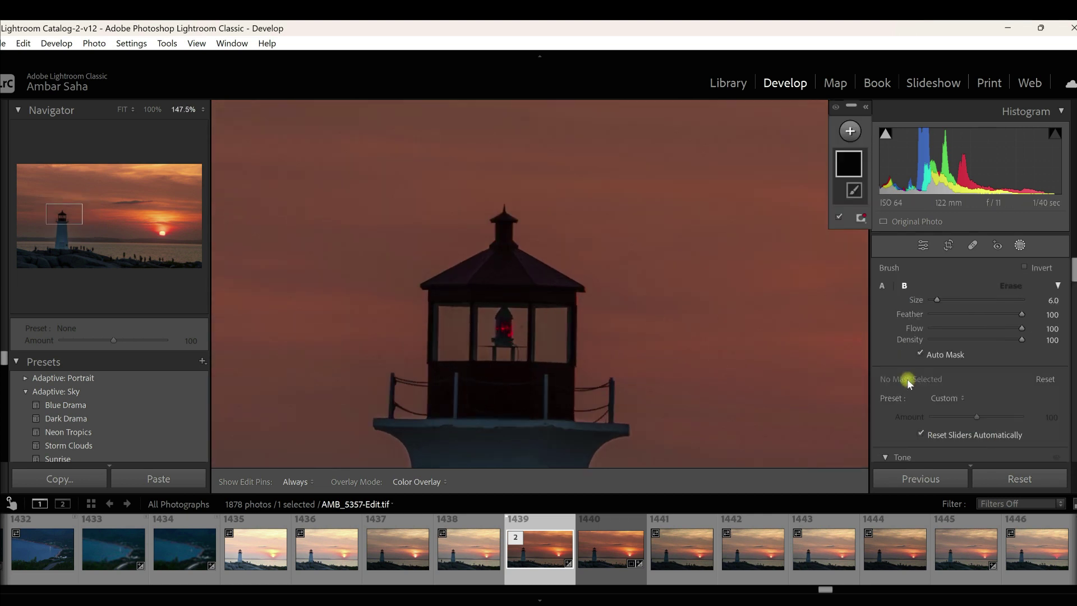
left_click(919, 354)
scroll(546, 319, "down", 3)
mouse_move(546, 320)
left_mouse_down()
mouse_move(550, 356)
mouse_move(561, 353)
mouse_move(561, 312)
mouse_move(538, 310)
mouse_move(561, 313)
mouse_move(539, 317)
mouse_move(537, 358)
mouse_move(561, 359)
mouse_move(566, 312)
left_mouse_up()
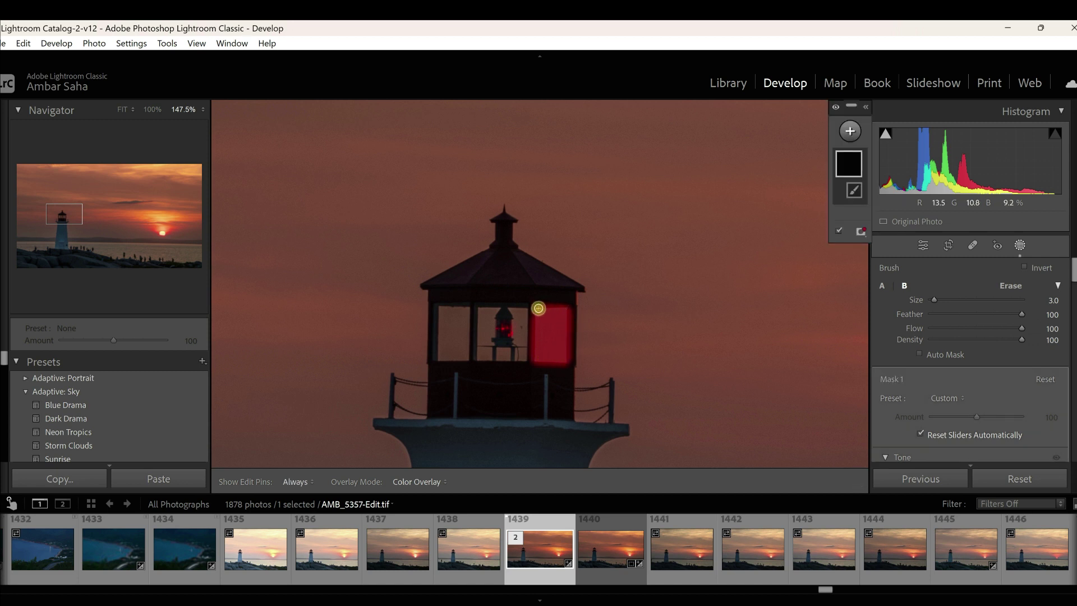
key("h")
mouse_move(447, 315)
left_mouse_down()
mouse_move(445, 363)
mouse_move(448, 309)
mouse_move(442, 353)
mouse_move(451, 316)
mouse_move(469, 313)
mouse_move(466, 357)
mouse_move(446, 357)
mouse_move(466, 315)
mouse_move(456, 356)
mouse_move(456, 329)
mouse_move(437, 359)
mouse_move(462, 311)
left_mouse_up()
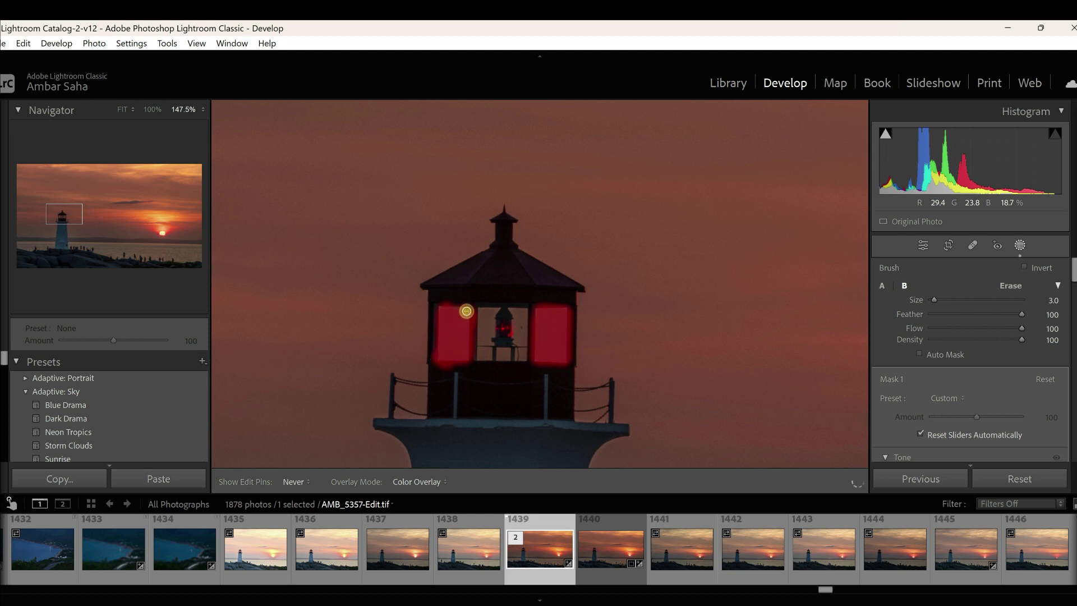
mouse_move(467, 311)
left_mouse_down()
mouse_move(496, 312)
mouse_move(482, 357)
mouse_move(508, 357)
mouse_move(514, 311)
mouse_move(525, 314)
mouse_move(496, 306)
mouse_move(488, 344)
mouse_move(502, 353)
mouse_move(489, 372)
mouse_move(523, 362)
mouse_move(483, 358)
left_mouse_up()
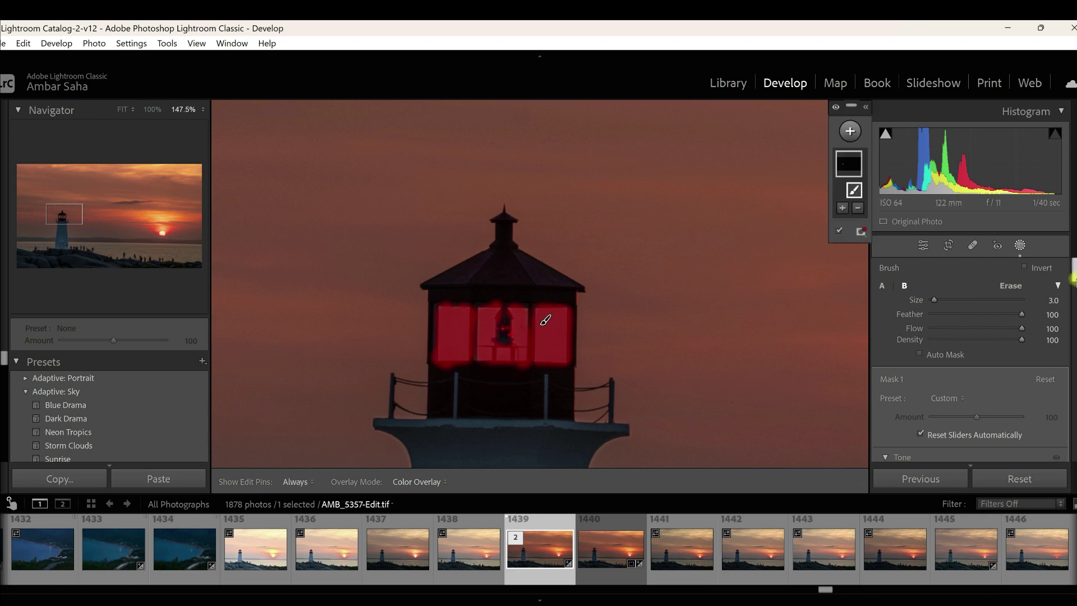
- Give the lantern-window mask a warm glow with Exposure 0.16, Shadows 60, Temp 51 and Tint 75
left_click_drag(1074, 269, 1074, 292)
left_click_drag(994, 284, 980, 286)
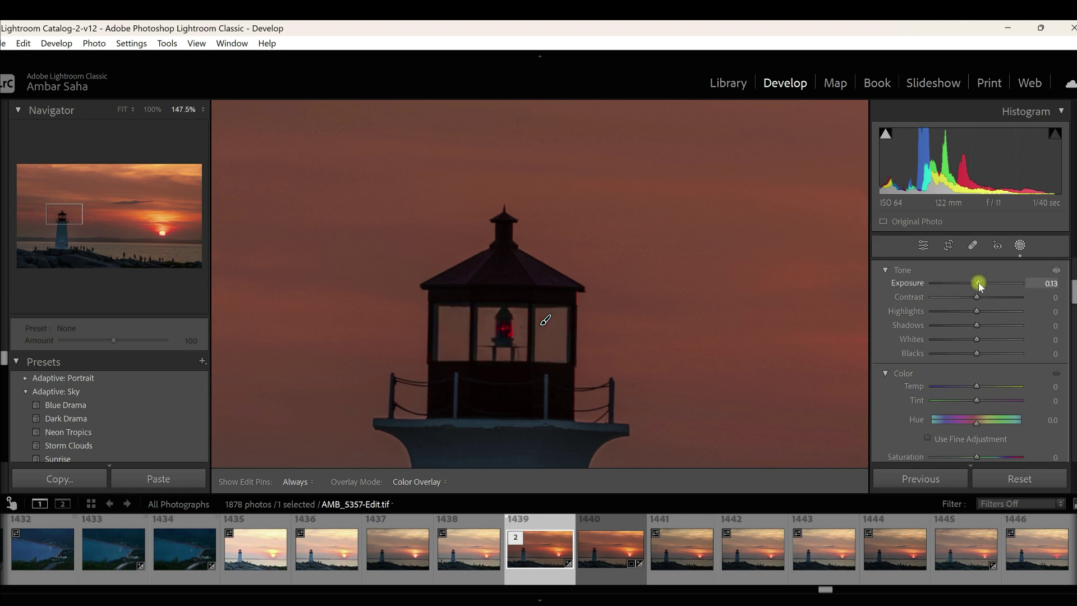
left_click(1005, 388)
left_click(997, 400)
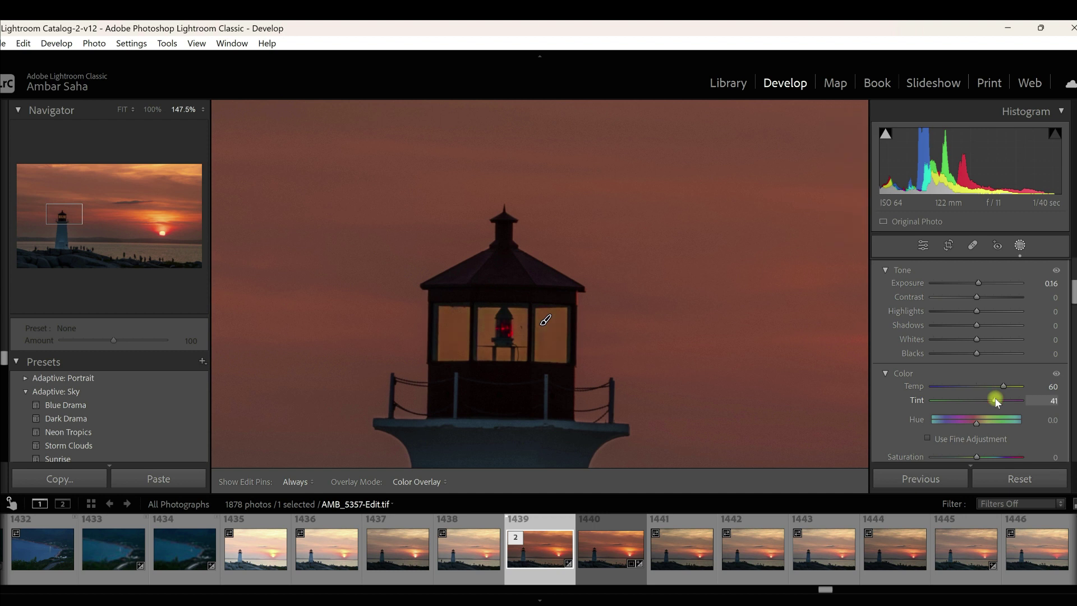
left_click_drag(996, 398, 1011, 398)
left_click(1002, 387)
left_click_drag(998, 387, 998, 387)
left_click(981, 326)
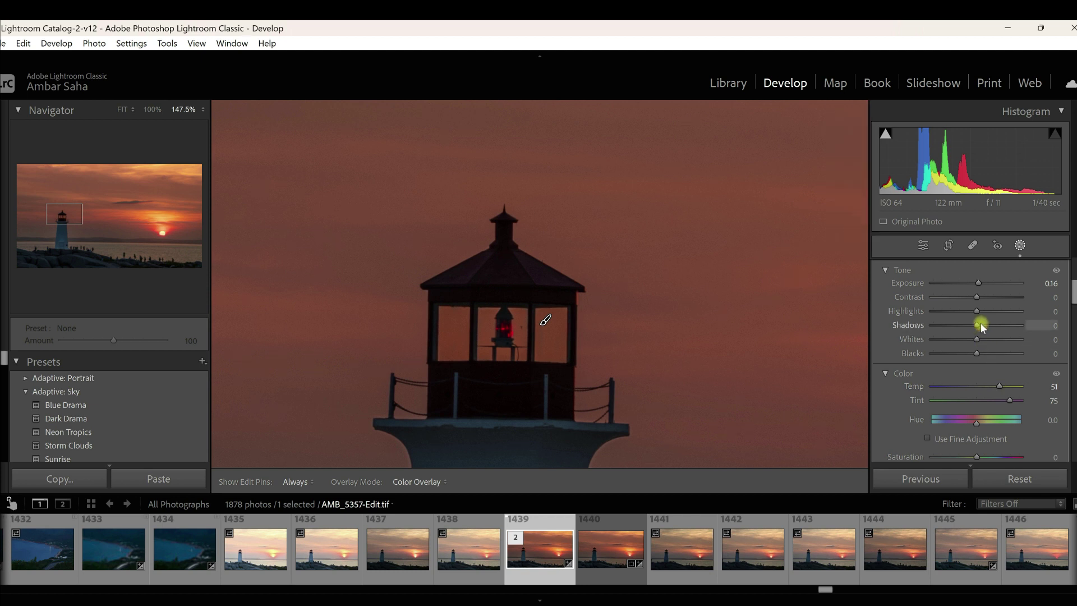
left_click_drag(1004, 324, 1007, 327)
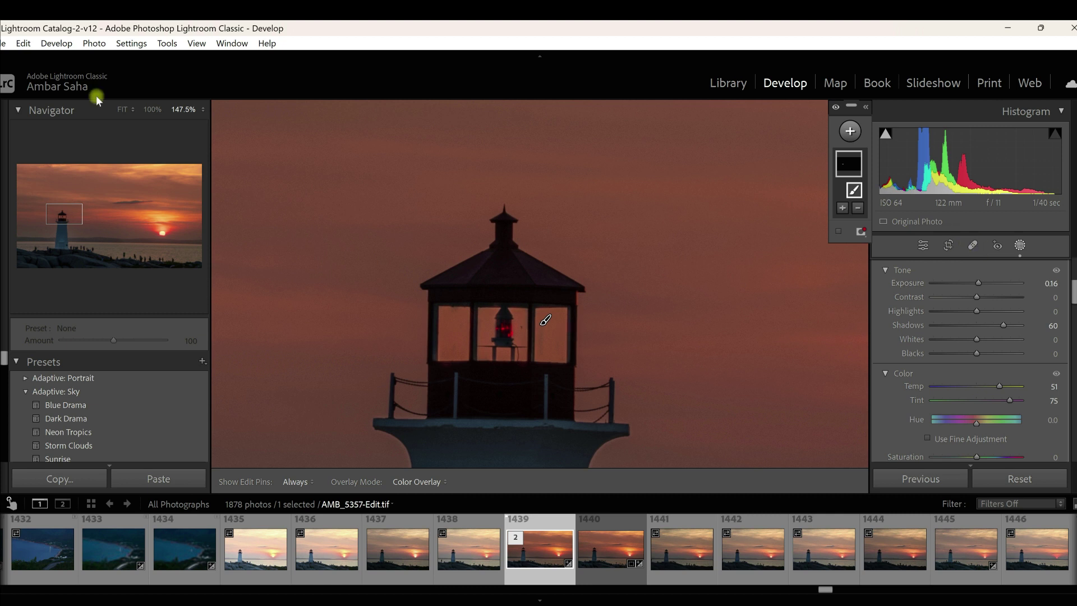
- Lower the lantern-window mask's Exposure to -0.31, judging it against the whole photo
left_click(121, 110)
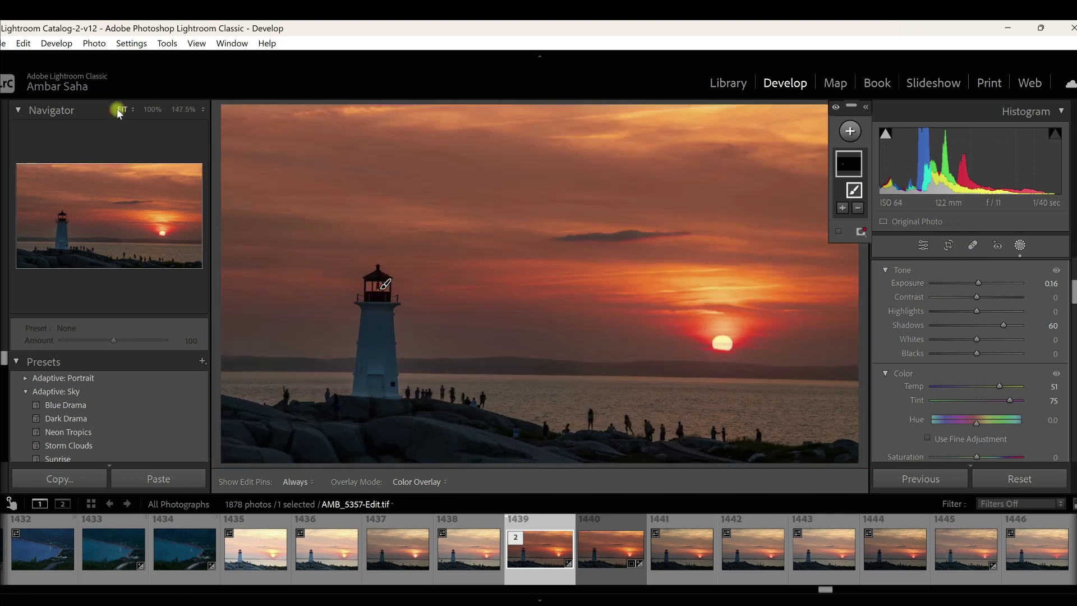
double_click(918, 284)
mouse_move(976, 283)
left_mouse_down()
mouse_move(925, 285)
mouse_move(973, 286)
left_mouse_up()
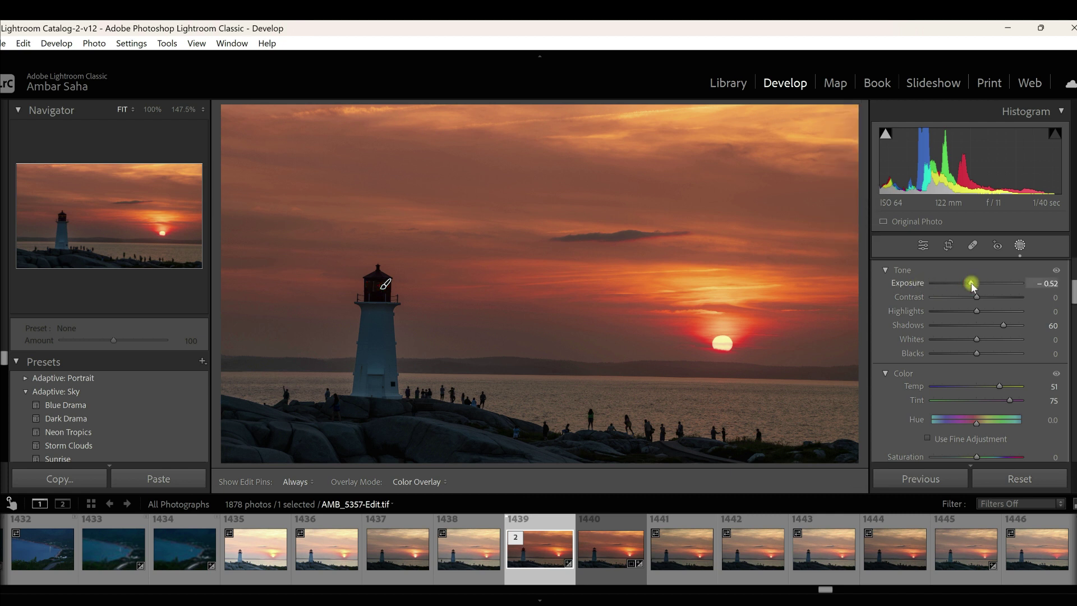
left_click_drag(973, 286, 976, 287)
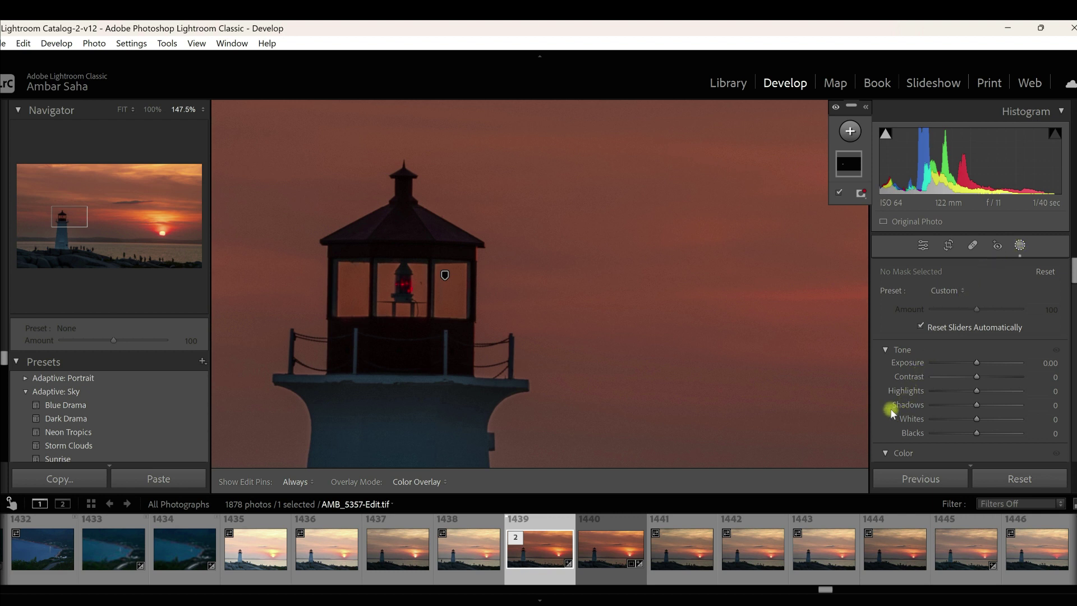
- Reselect the lantern-window mask and shift its color to Temp 46 and Tint 92
left_click(445, 276)
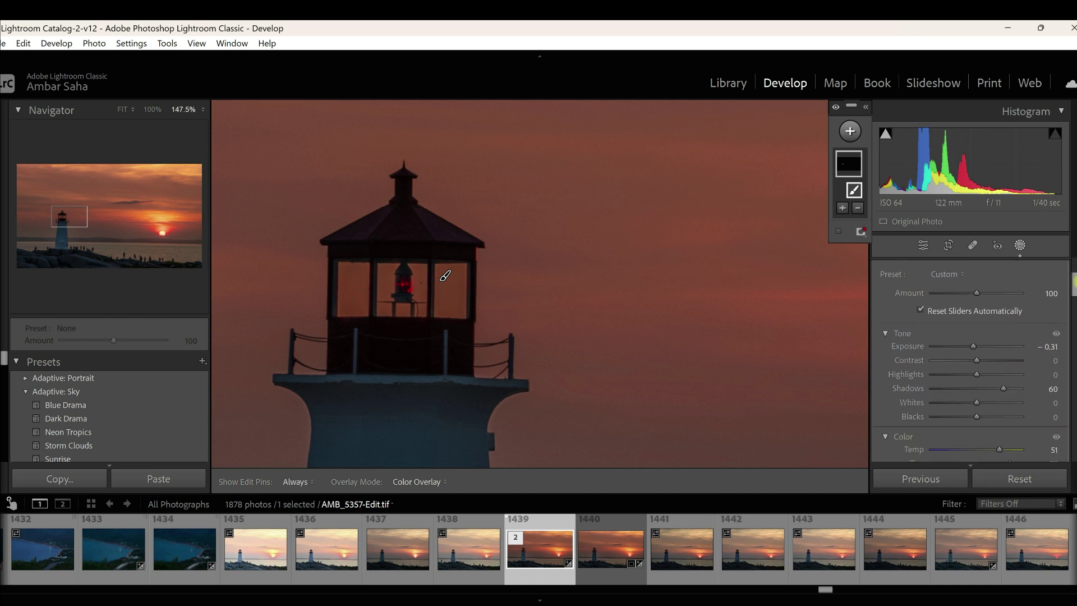
left_click_drag(1072, 286, 994, 298)
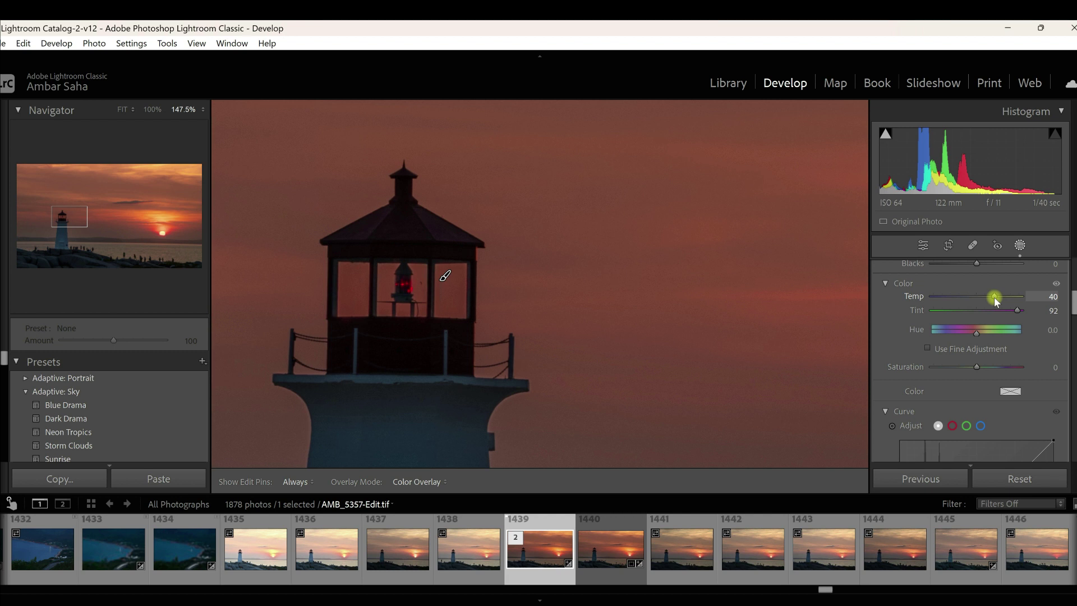
mouse_move(995, 295)
left_mouse_down()
mouse_move(979, 294)
mouse_move(1000, 296)
left_mouse_up()
left_click_drag(1072, 302, 1073, 268)
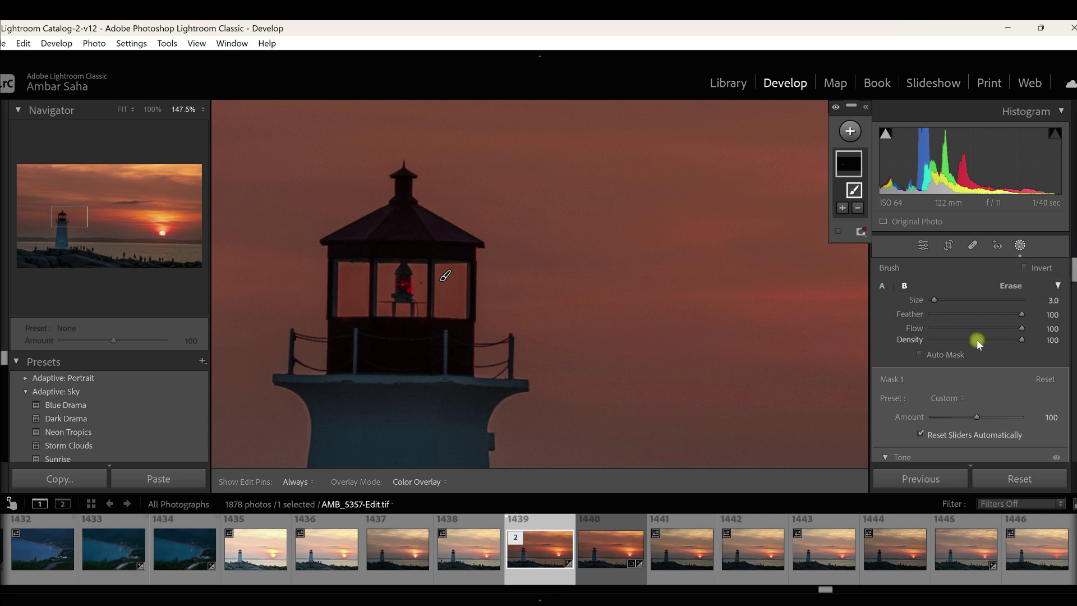
- Set the lantern-window mask's Shadows to 100 and Highlights to 16, then finish masking and return to the global adjustments
scroll(982, 329, "down", 5)
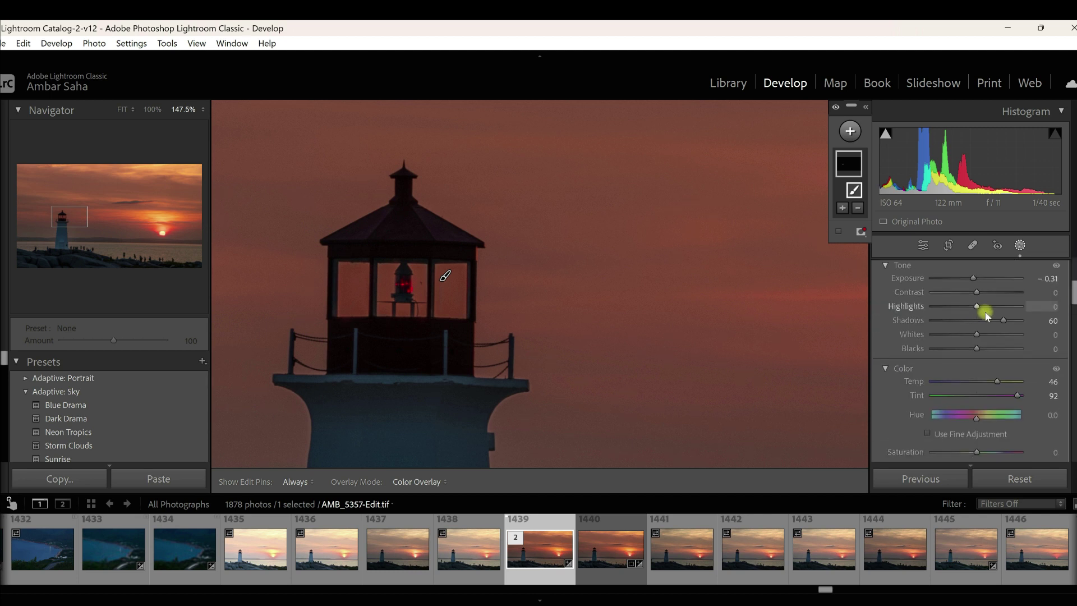
left_click_drag(1003, 320, 1047, 320)
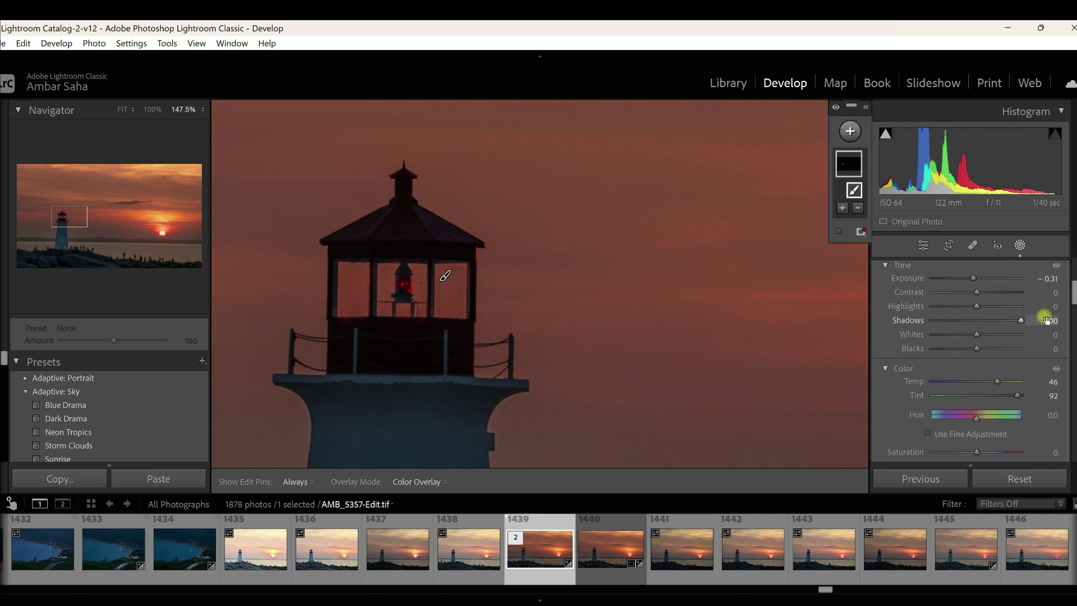
left_click_drag(981, 303, 994, 305)
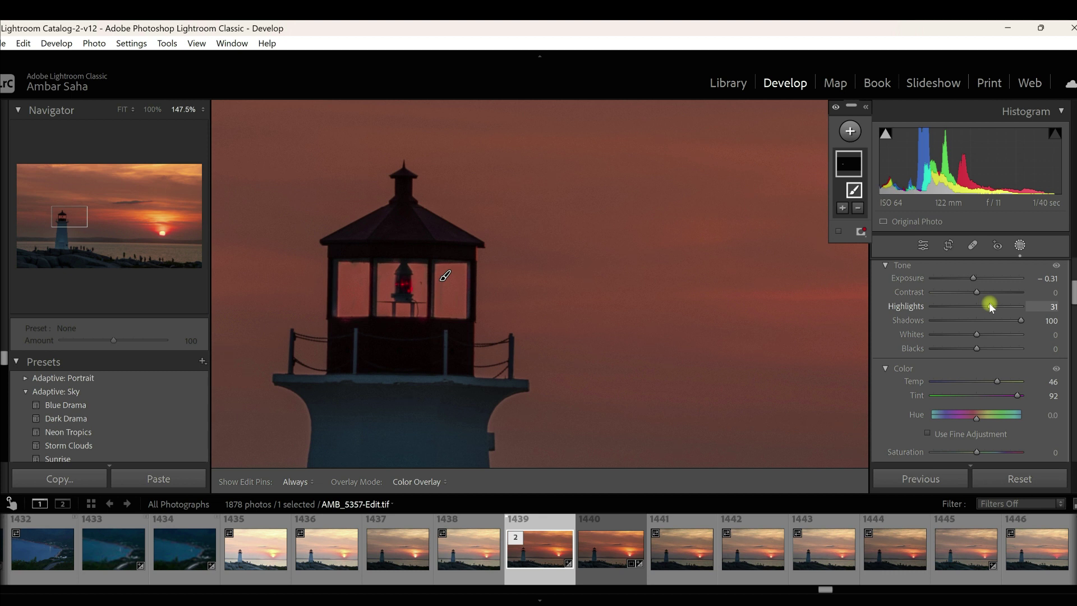
left_click_drag(947, 304, 986, 309)
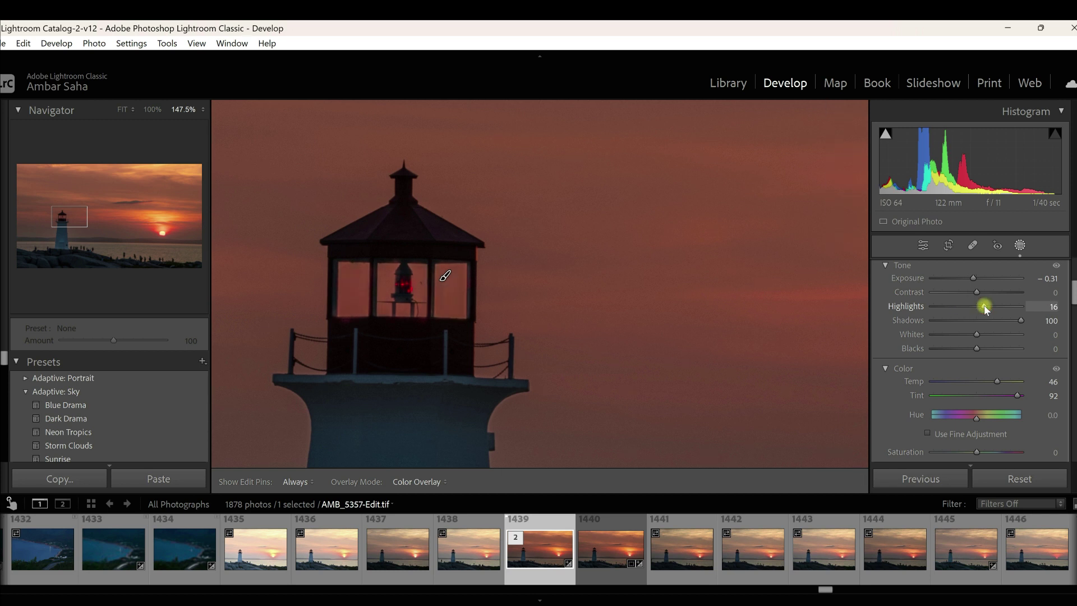
left_click_drag(986, 308, 986, 309)
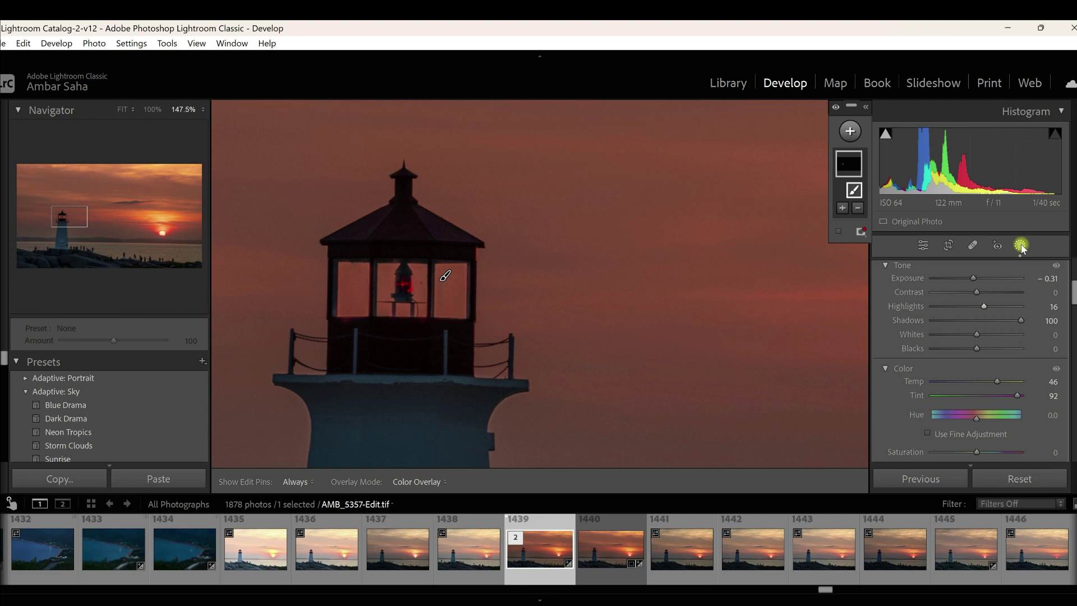
left_click(713, 265)
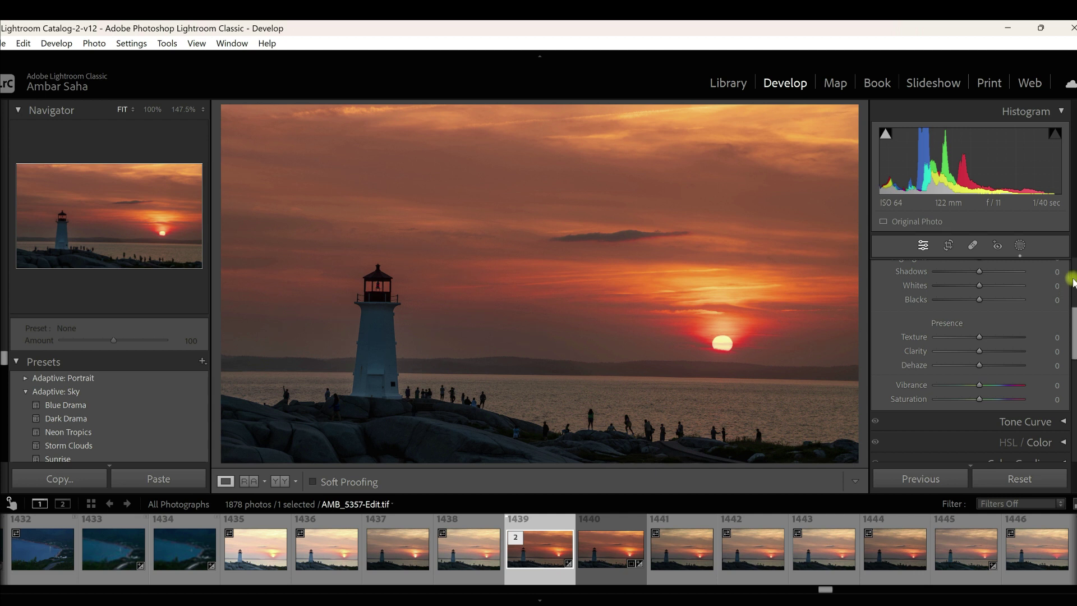
scroll(1064, 281, "up", 4)
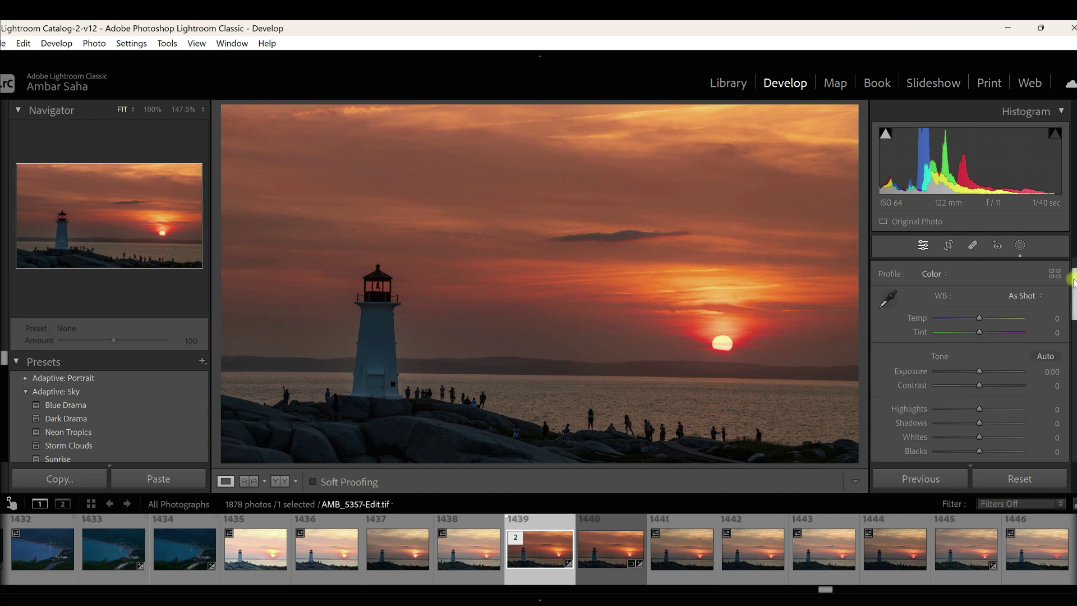
- Reselect the lantern-window mask and set its Contrast to -79 and Highlights to -1
left_click(1020, 245)
left_click(853, 170)
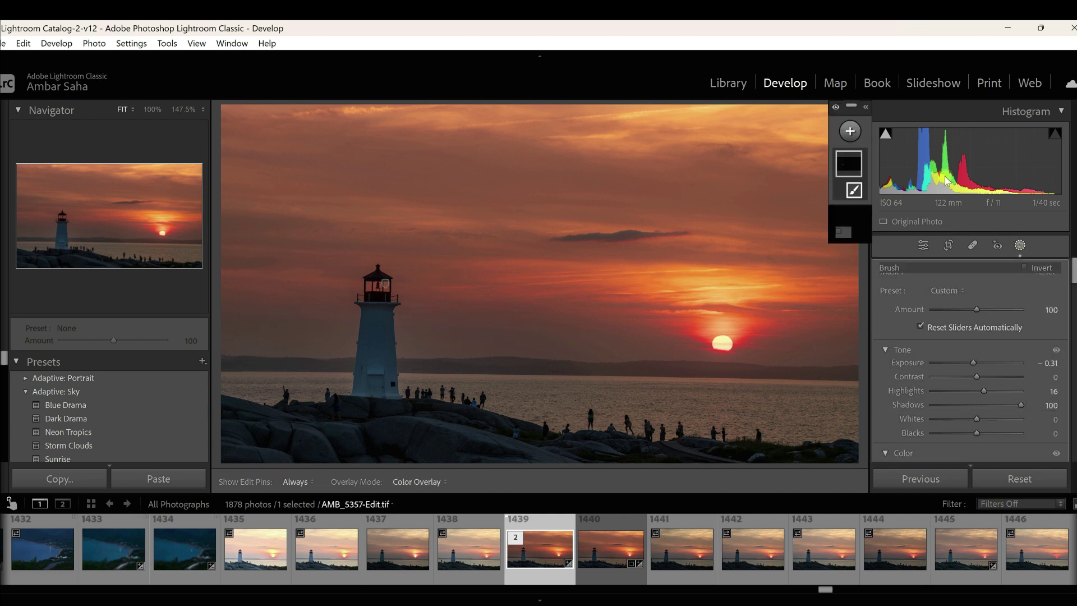
scroll(1073, 272, "down", 3)
scroll(1072, 273, "down", 3)
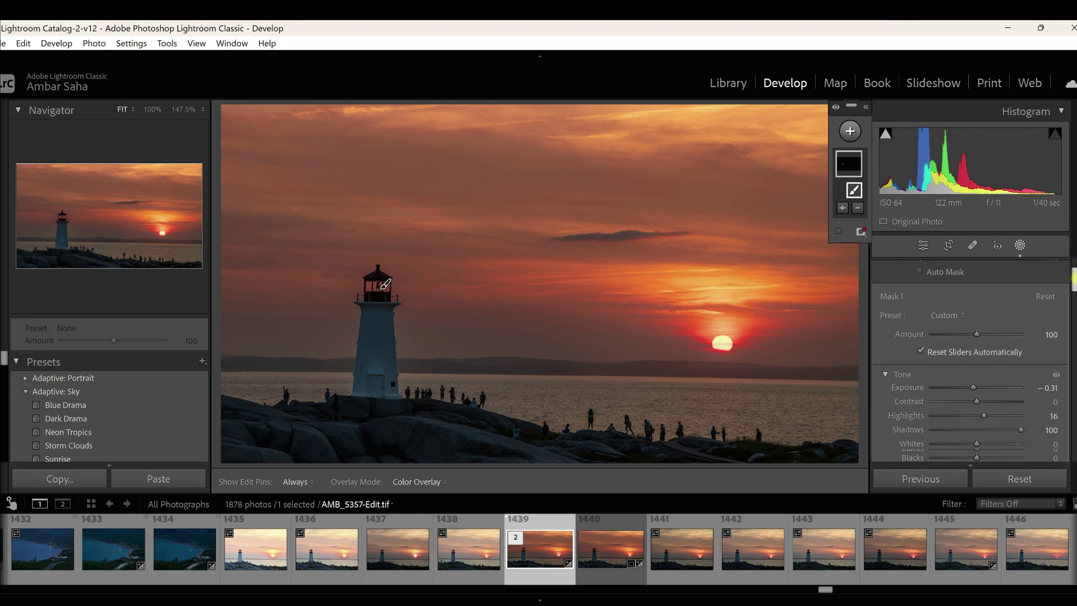
left_click_drag(943, 362, 909, 362)
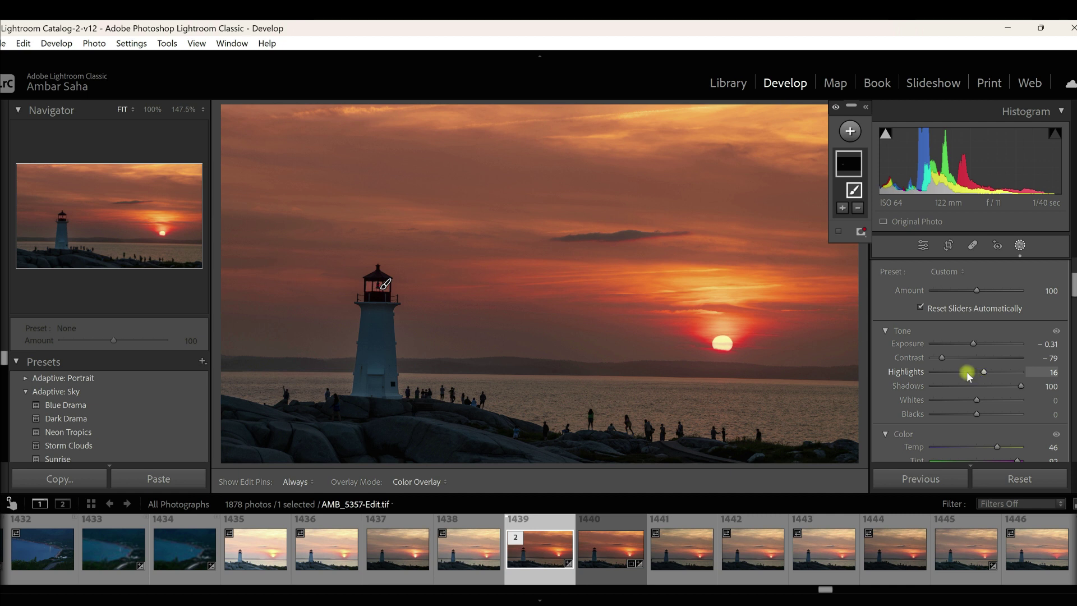
left_click_drag(976, 375, 974, 373)
- Reduce the lantern-window mask's Saturation to -11, judging it with masking closed before returning to the mask
left_click_drag(1073, 287, 1073, 310)
left_click_drag(976, 296, 969, 300)
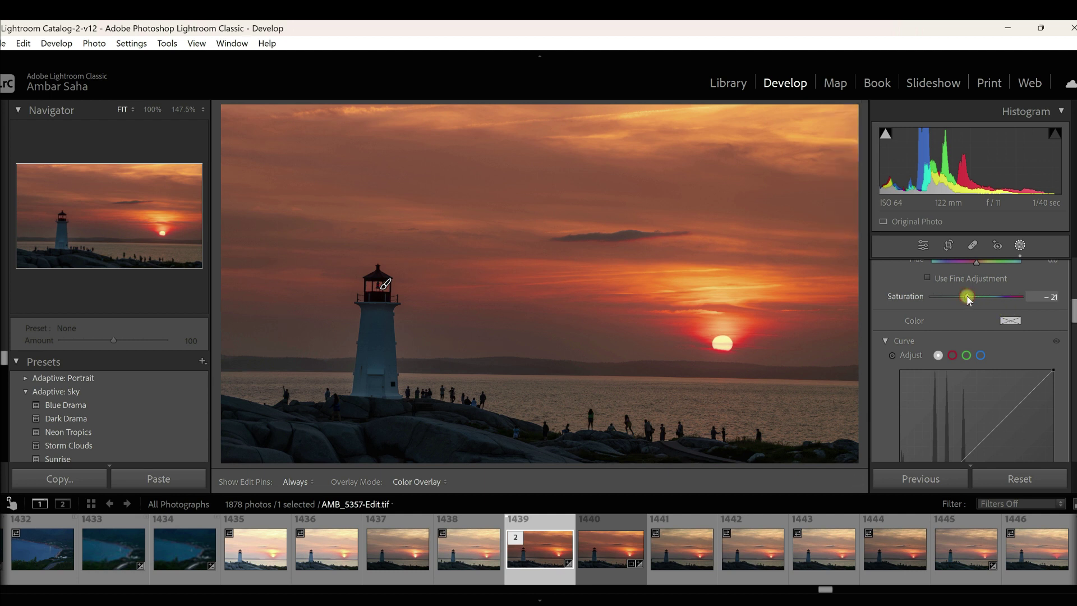
left_click_drag(971, 297, 974, 297)
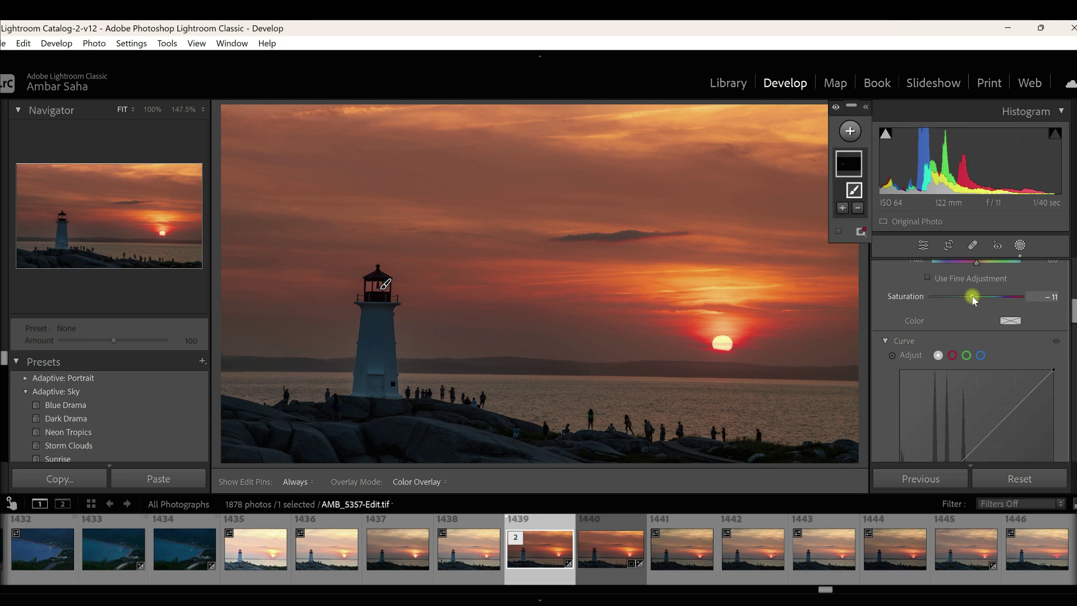
left_click(1020, 246)
key("shift+w")
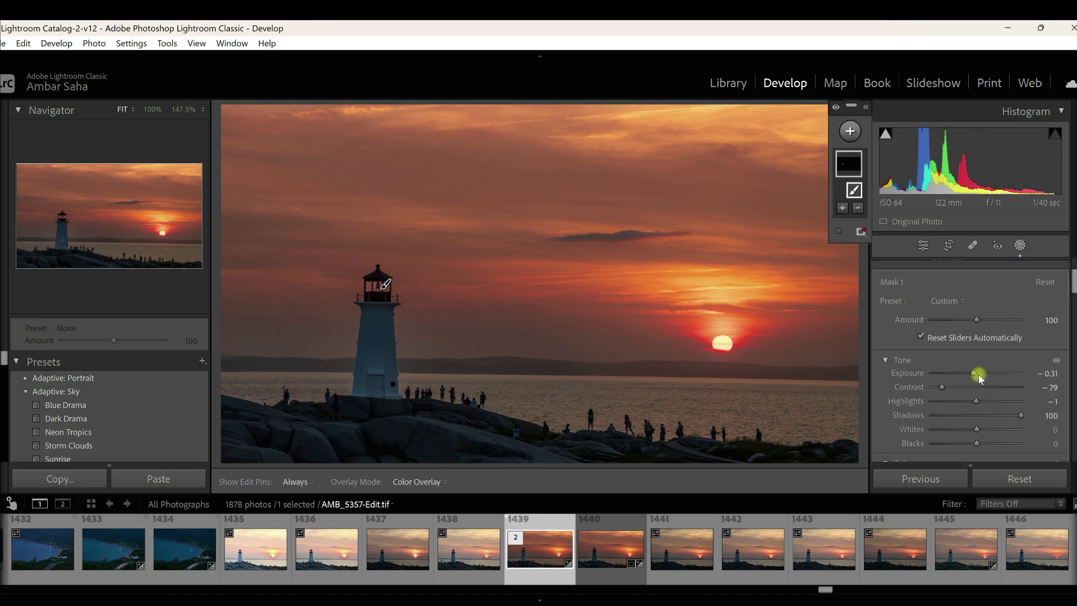
- Try Exposure 0.03 on the lantern-window mask, lower it slightly and finish masking
mouse_move(973, 376)
left_mouse_down()
mouse_move(954, 377)
mouse_move(977, 378)
left_mouse_up()
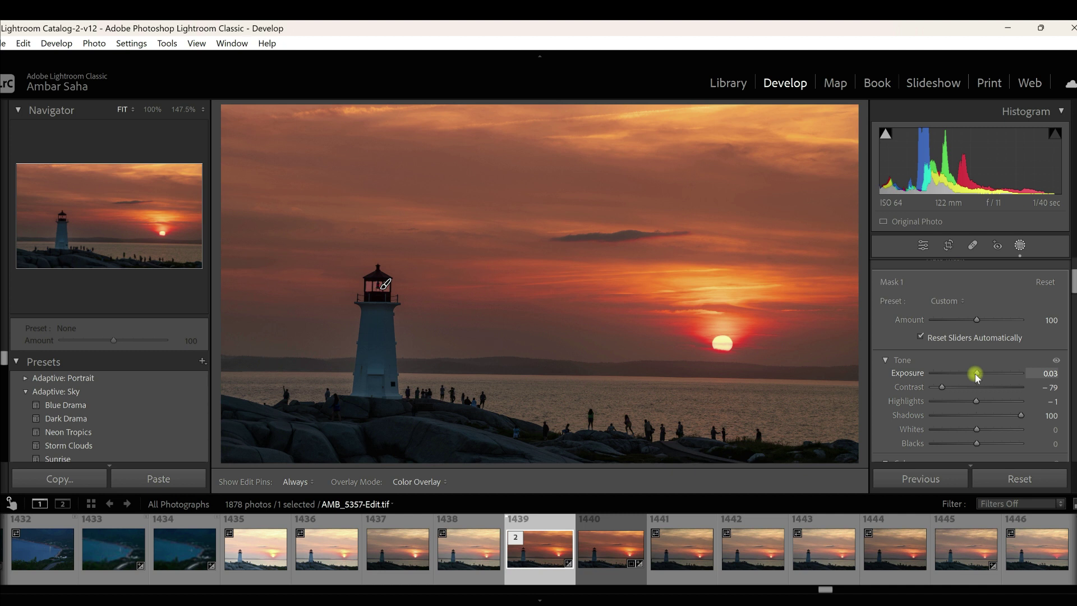
left_click_drag(975, 374, 971, 375)
left_click(1019, 246)
left_click(1020, 246)
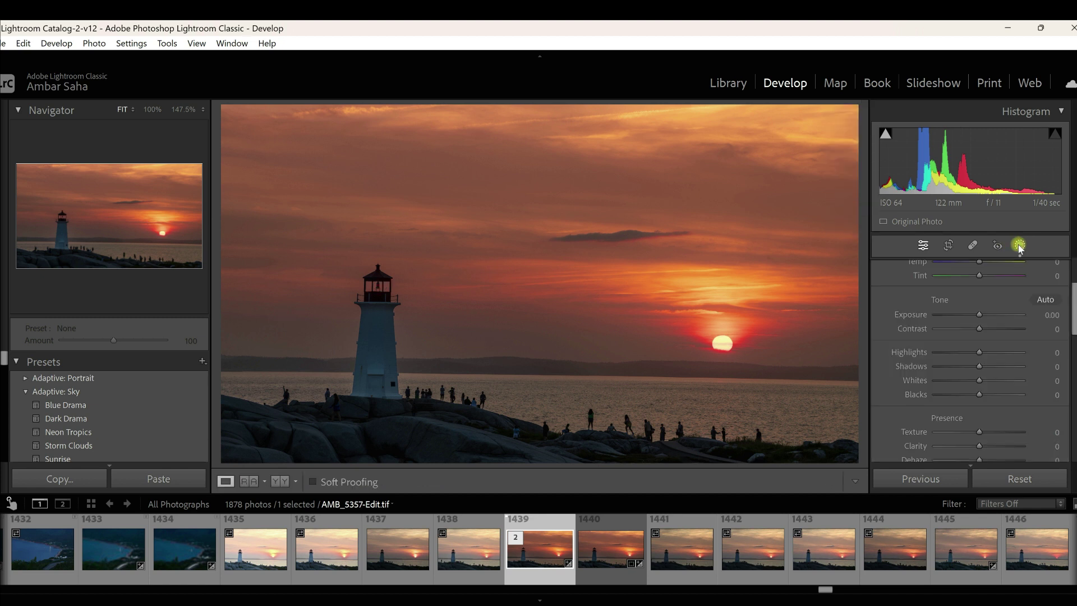
- Open a copy of the photo with Lightroom adjustments in Photoshop 2023 and fit it to the screen
right_click(547, 565)
mouse_move(672, 226)
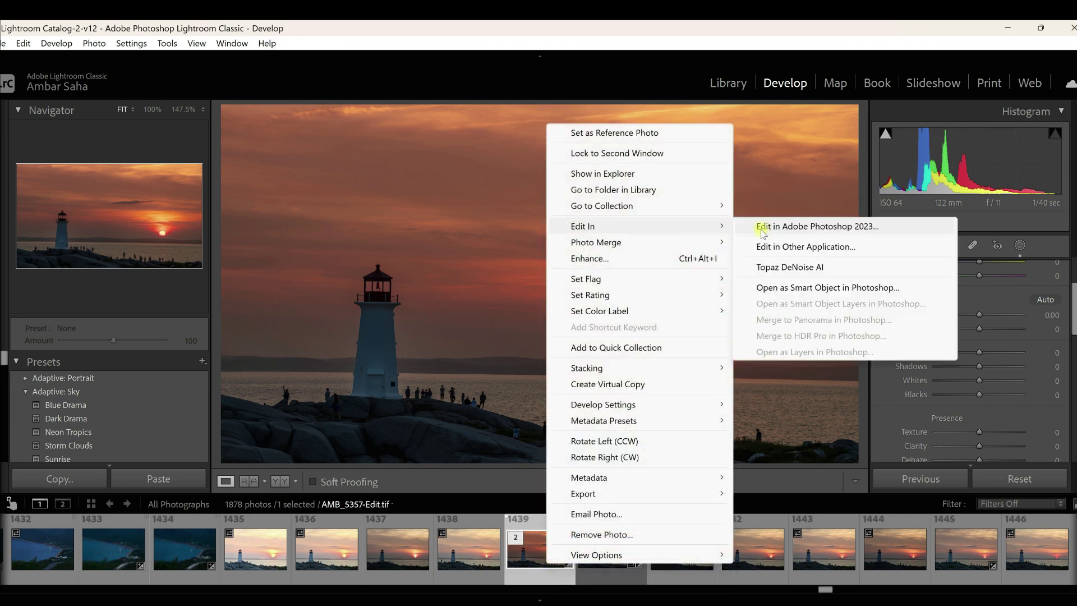
left_click(766, 231)
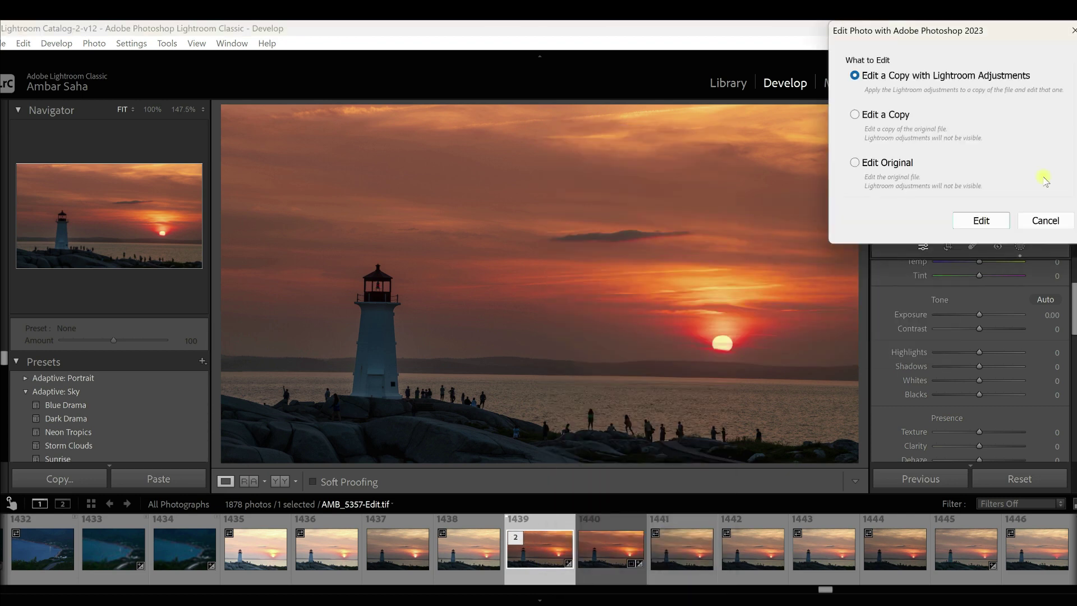
left_click(989, 221)
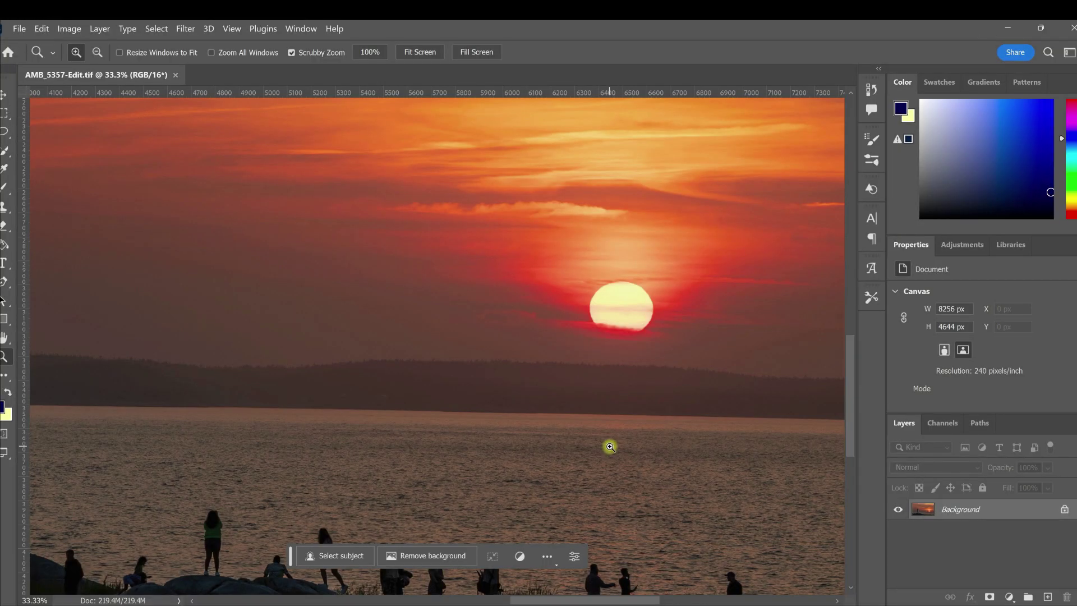
left_click(412, 52)
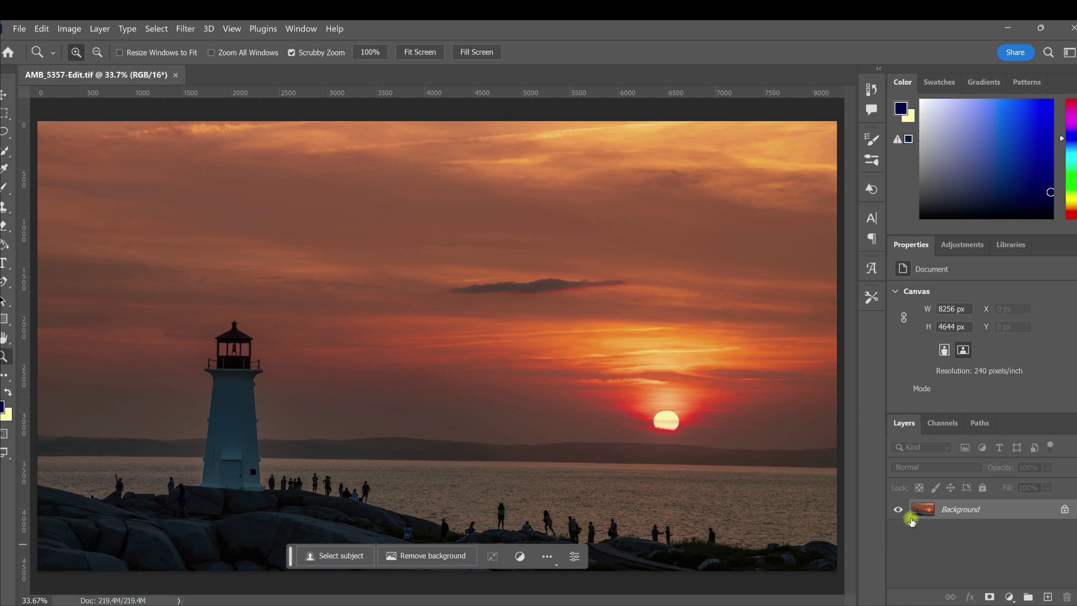
- Duplicate the background layer and apply a strong Gaussian Blur to the copy
key("ctrl+j")
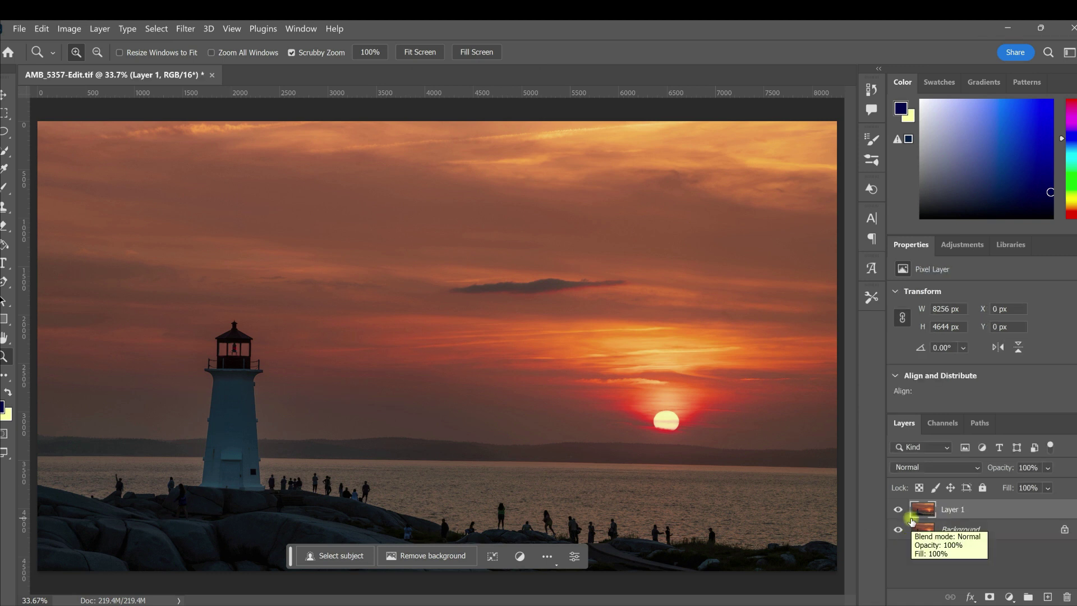
left_click(186, 31)
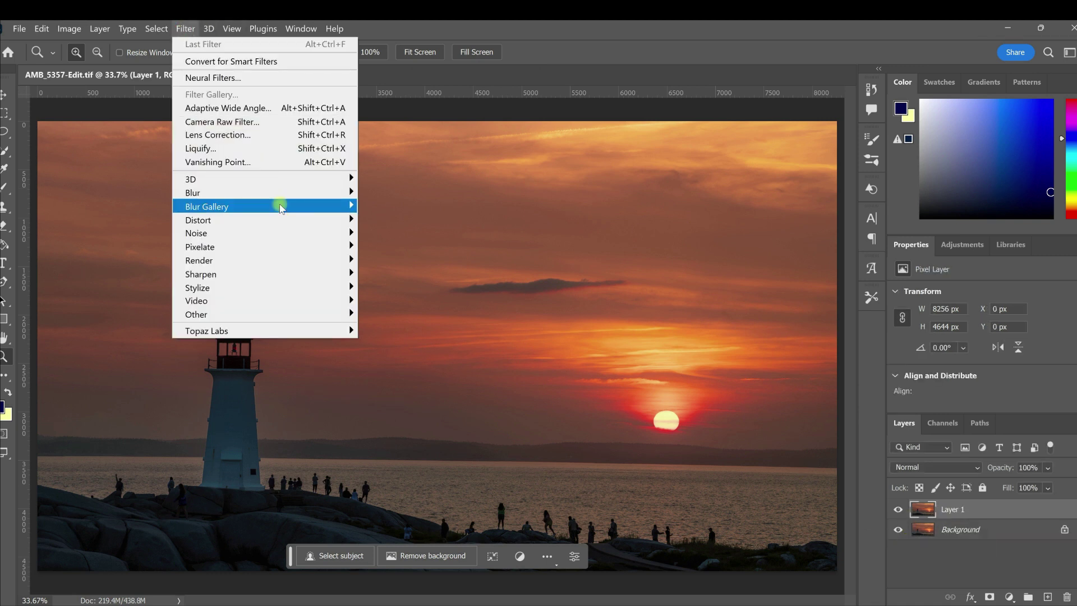
mouse_move(308, 189)
left_click(397, 247)
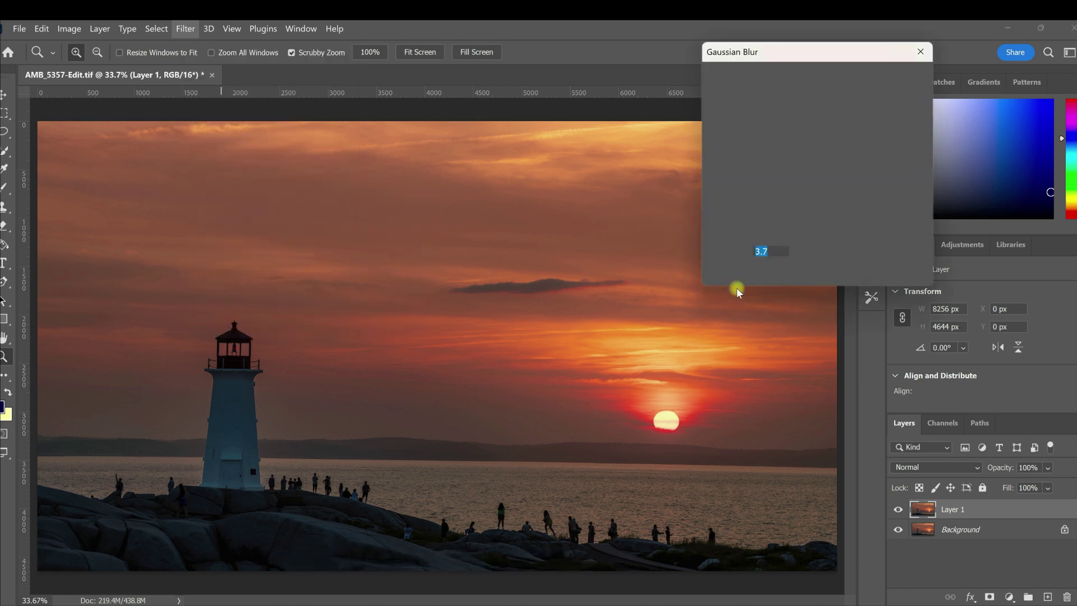
left_click_drag(749, 274, 777, 278)
left_click(885, 81)
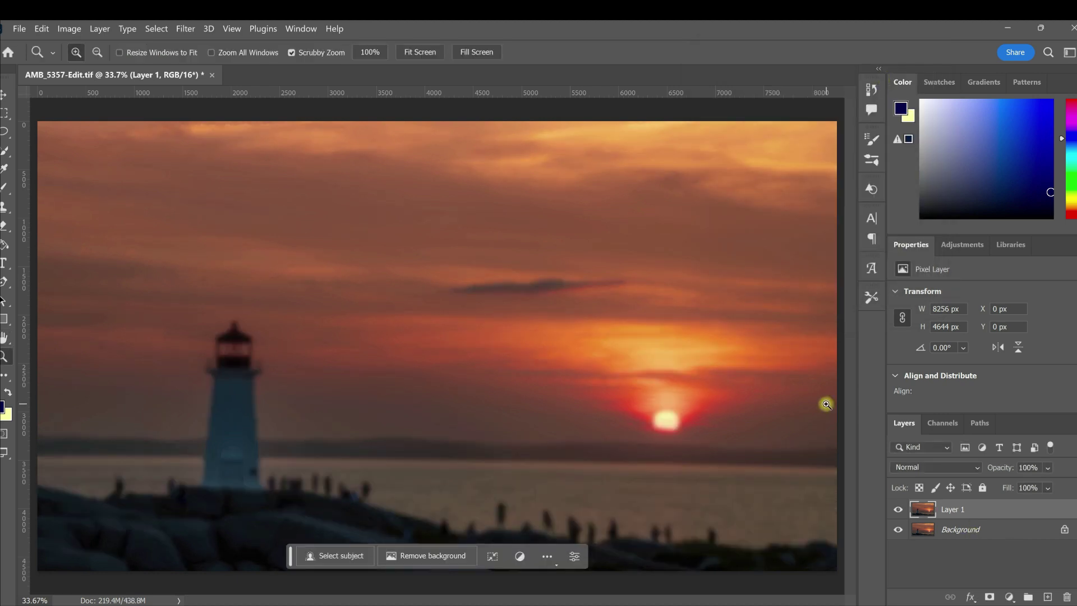
- Apply a Brightness/Contrast adjustment to the blurred layer with Brightness 23 and Contrast 100
left_click(77, 30)
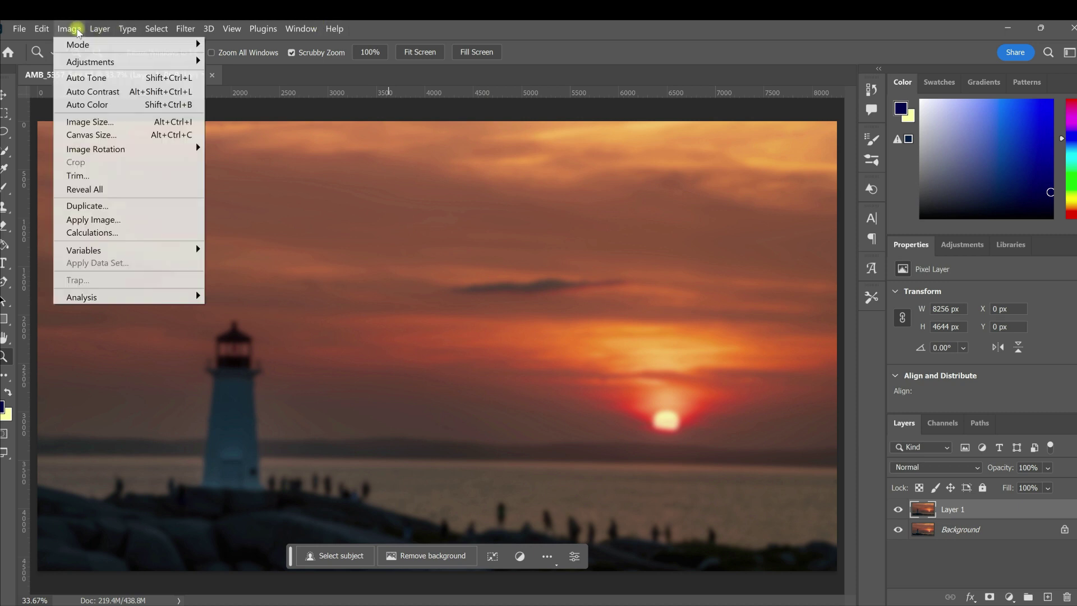
mouse_move(112, 62)
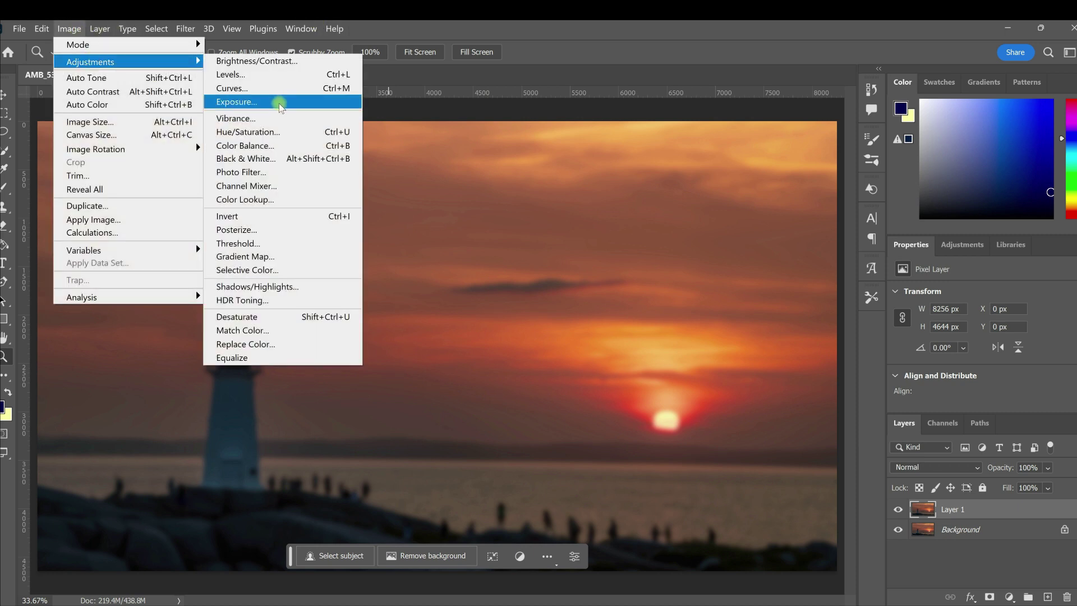
left_click(283, 62)
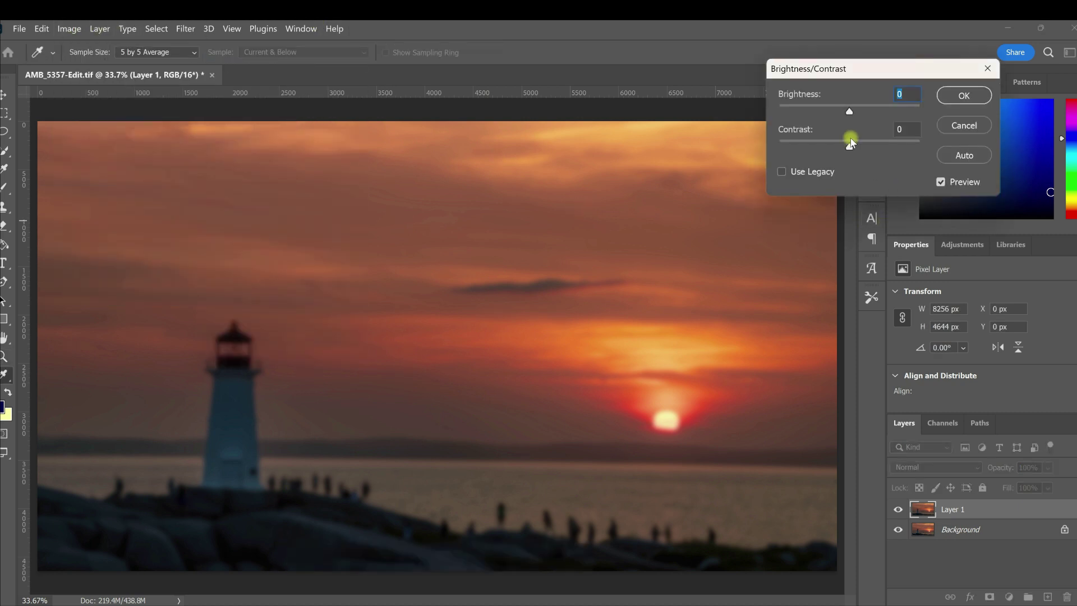
left_click_drag(848, 146, 974, 132)
left_click_drag(850, 112, 860, 113)
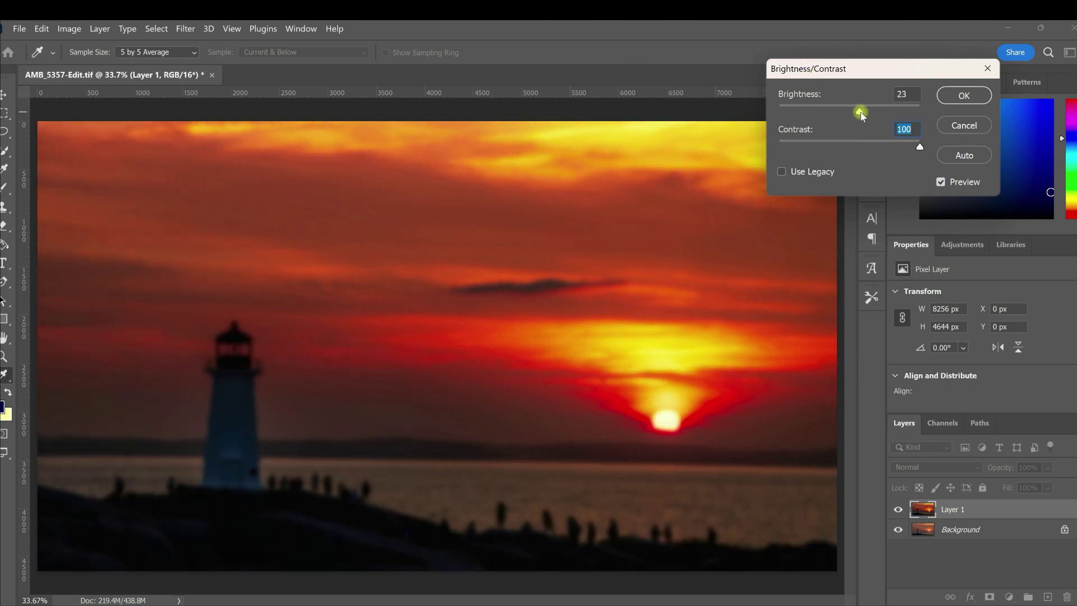
left_click(962, 96)
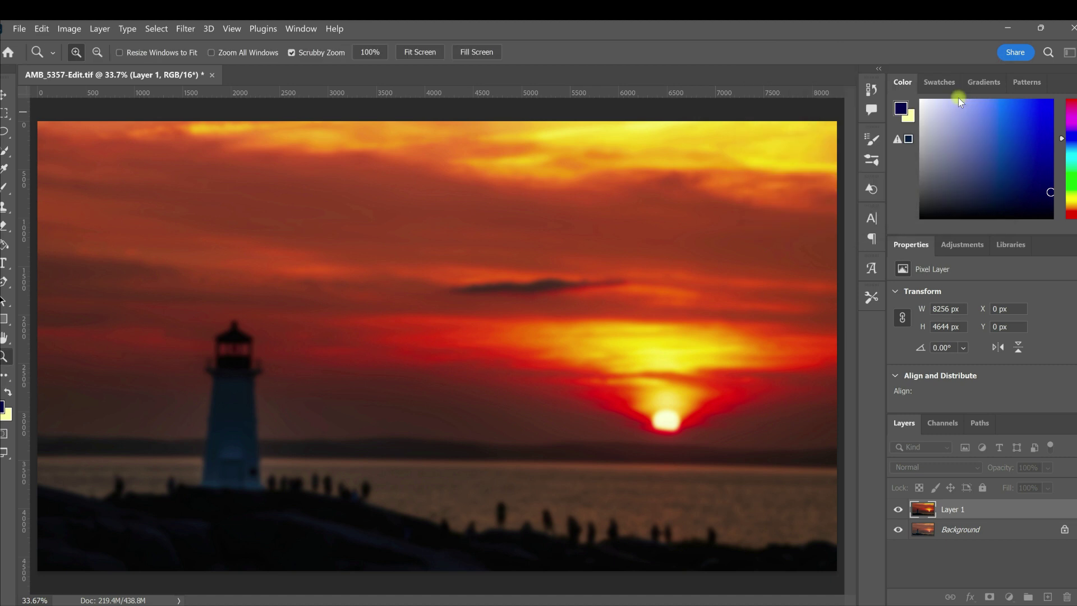
- Lower the blurred layer's opacity to 10%, compare the image with and without it, and merge the visible layers
left_click_drag(1049, 469, 1022, 486)
left_click(1000, 587)
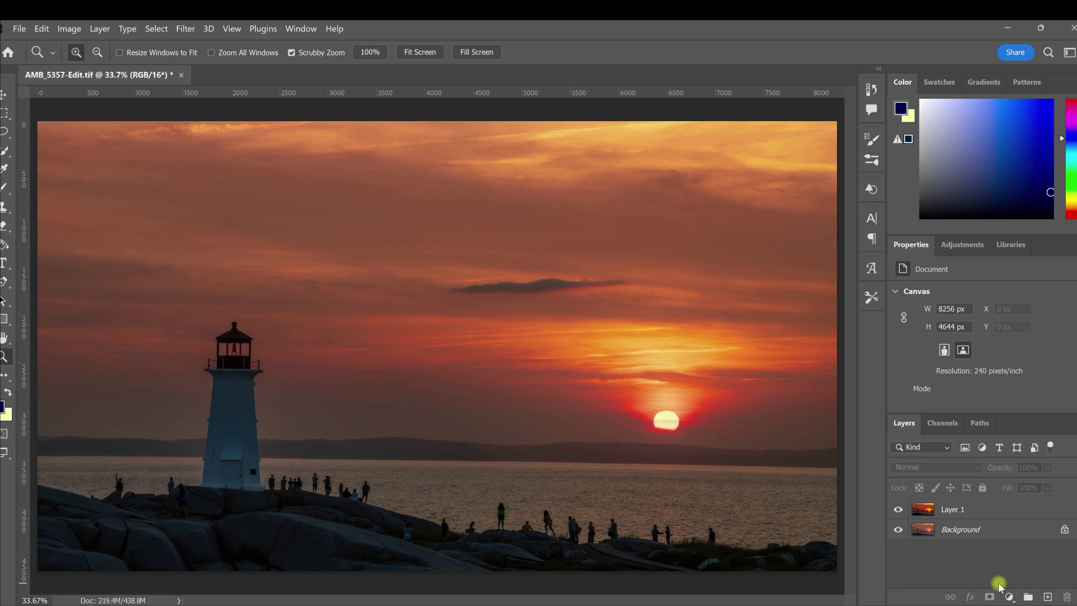
left_click(972, 508)
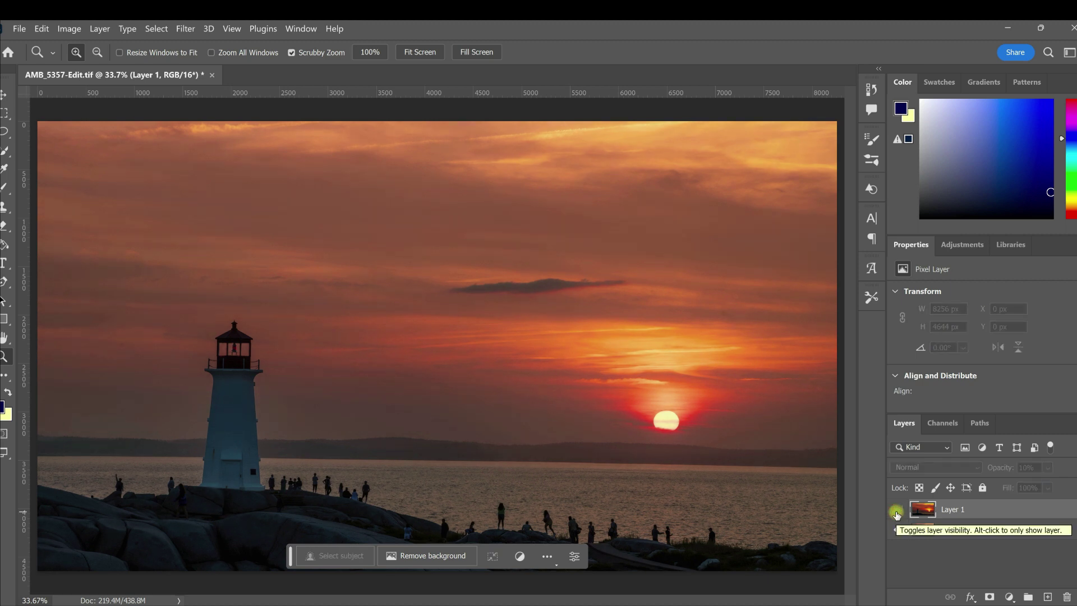
left_click(897, 511)
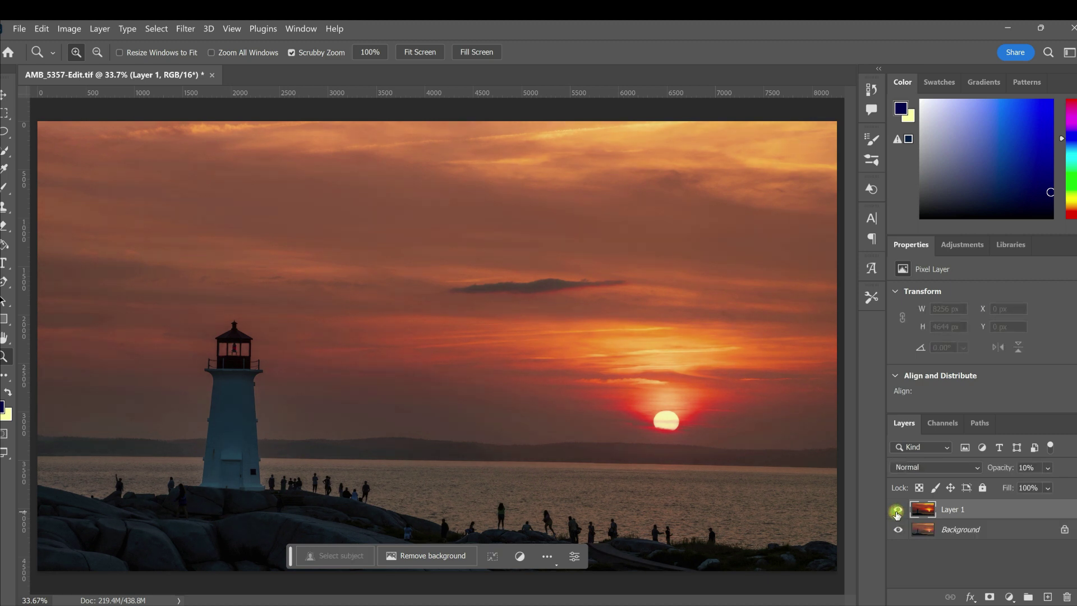
right_click(952, 510)
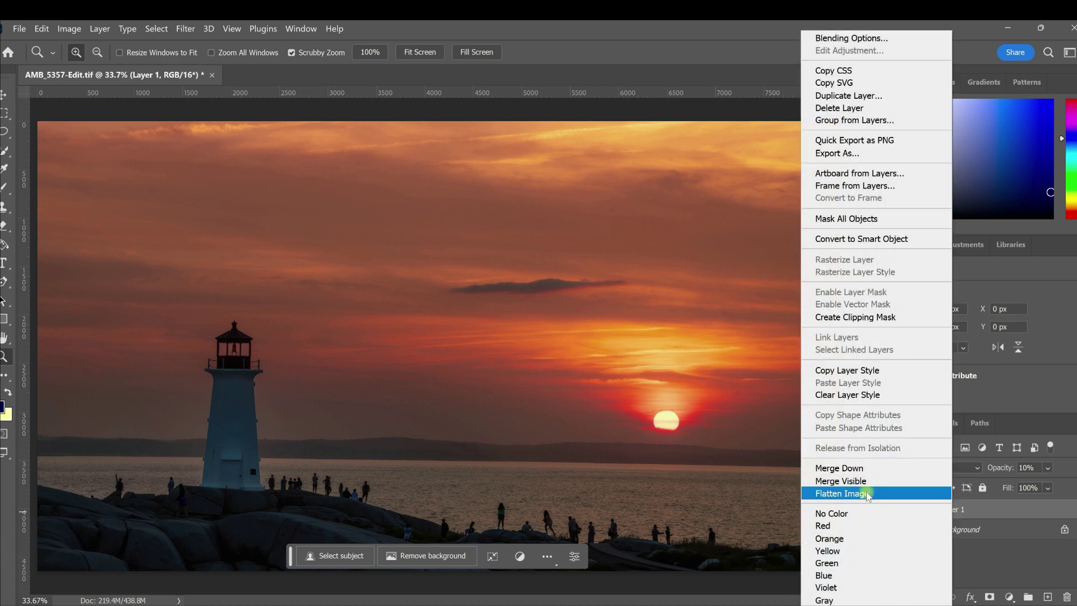
left_click(853, 481)
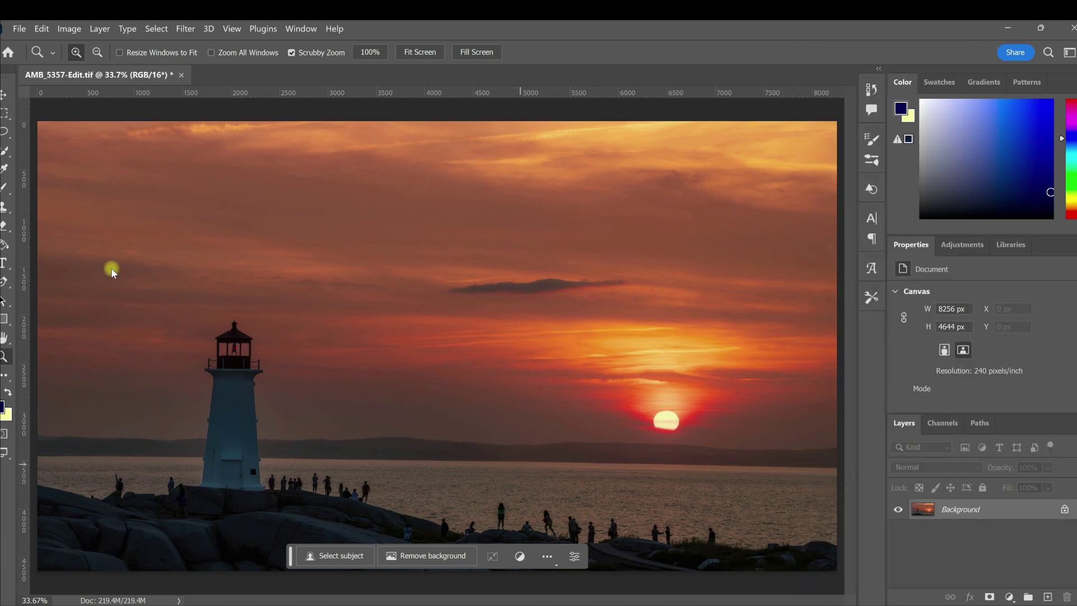
- Save the merged image, close the document and switch back to Lightroom Classic
key("XF86MonBrightnessUp")
key("ctrl+s")
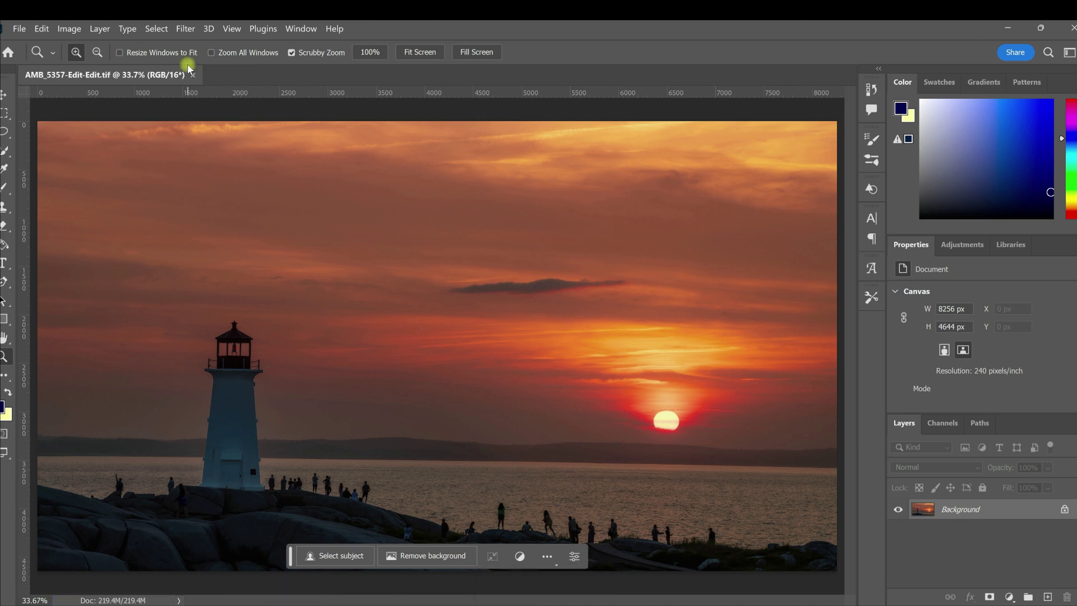
left_click(193, 77)
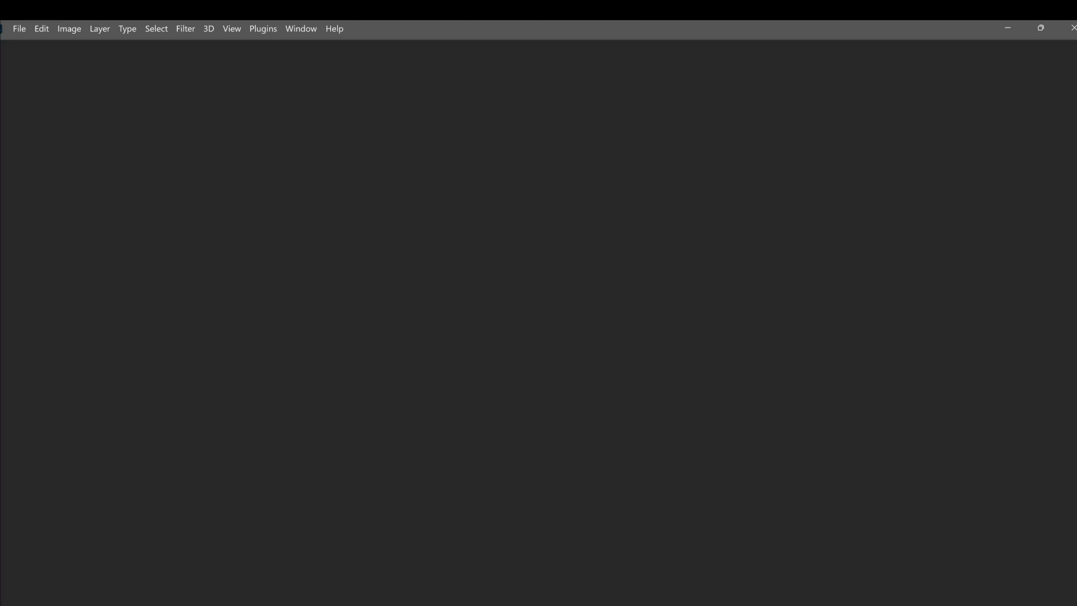
key("alt+Tab")
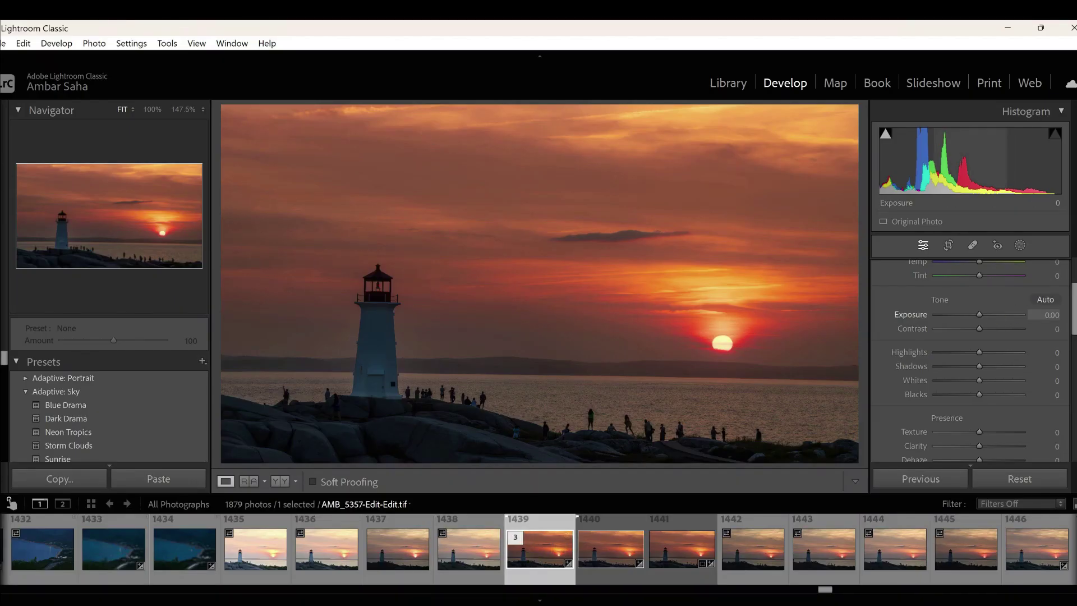
- Add a dark post-crop vignette to the photo with Amount -21
left_click_drag(1073, 297, 1076, 462)
left_click(1063, 269)
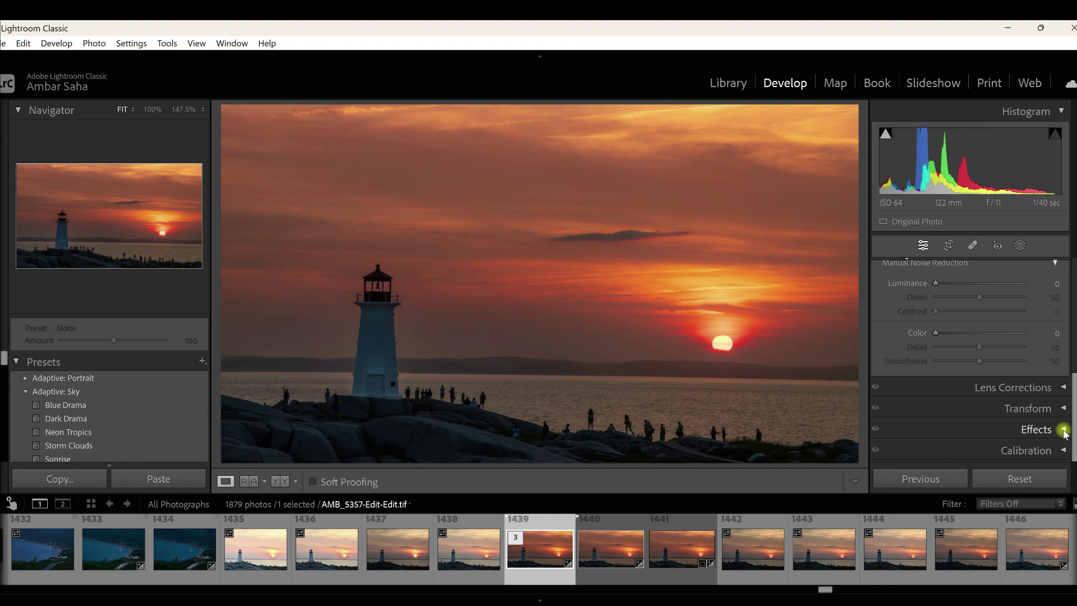
left_click(1061, 429)
left_click_drag(980, 328, 969, 328)
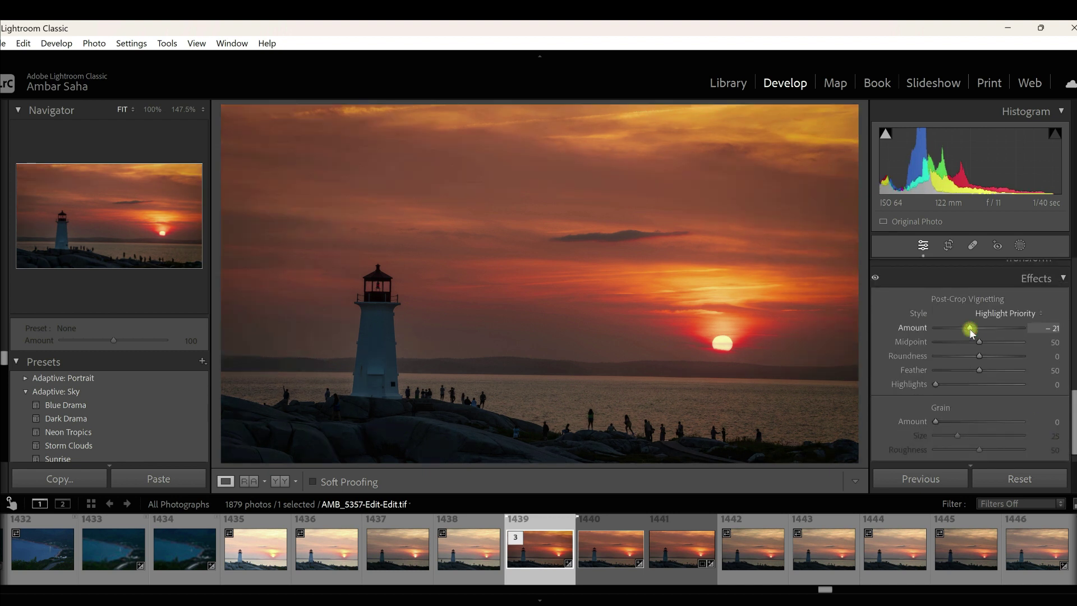
- Judge the vignette's shape with Feather at 0, set Midpoint 27 and Amount -10, and finish with Feather 100
left_click_drag(974, 367, 907, 376)
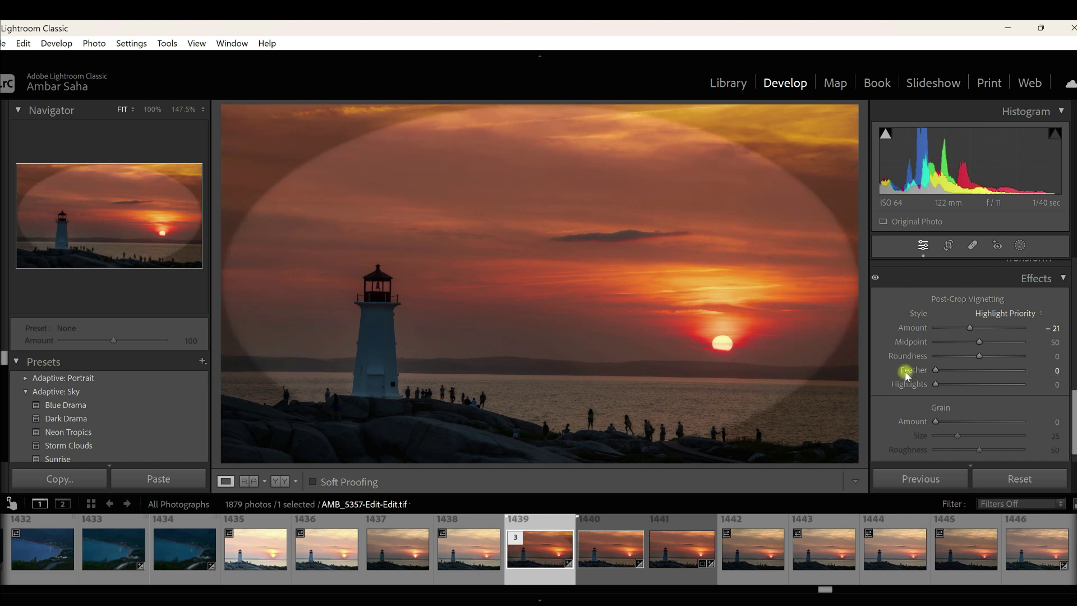
left_click(960, 343)
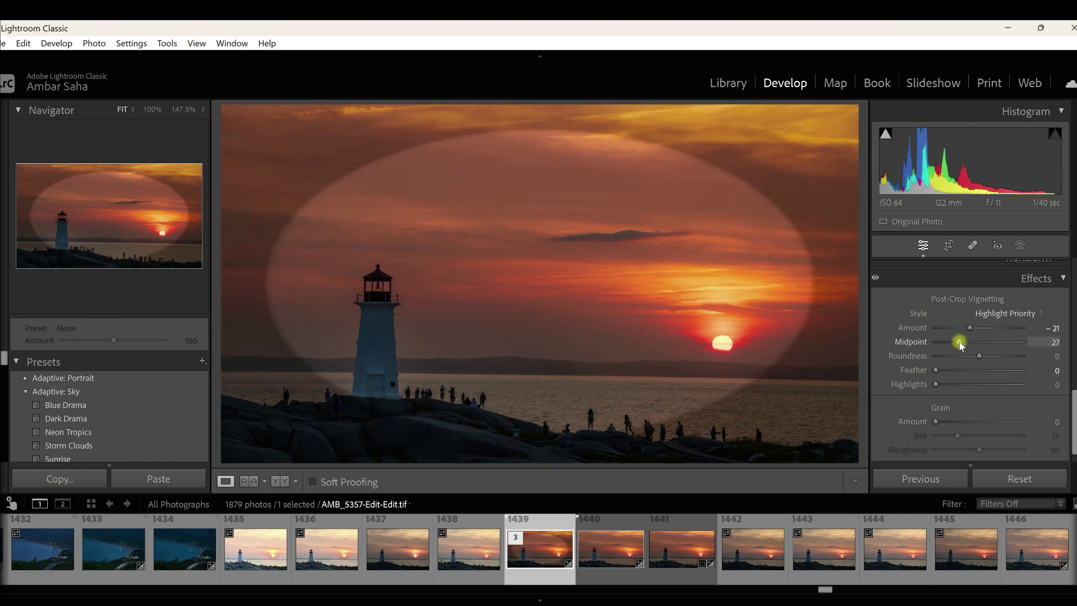
left_click_drag(969, 328, 973, 329)
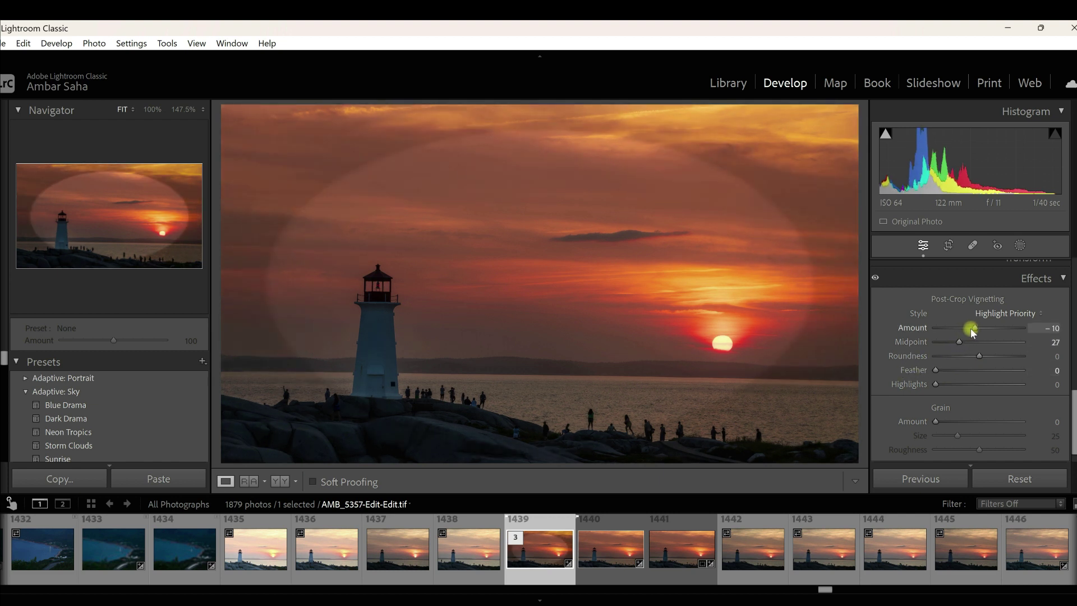
left_click_drag(935, 370, 1066, 369)
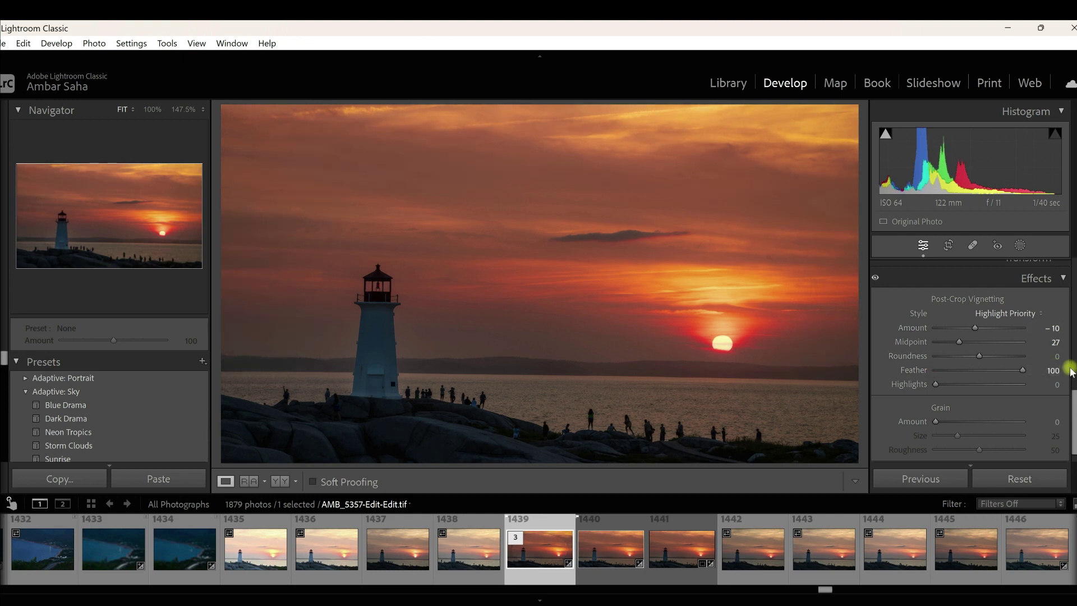
- Export the finished photo to the E:\Editing In Progress folder as an sRGB JPEG at quality 100
right_click(558, 545)
mouse_move(617, 474)
left_click(769, 475)
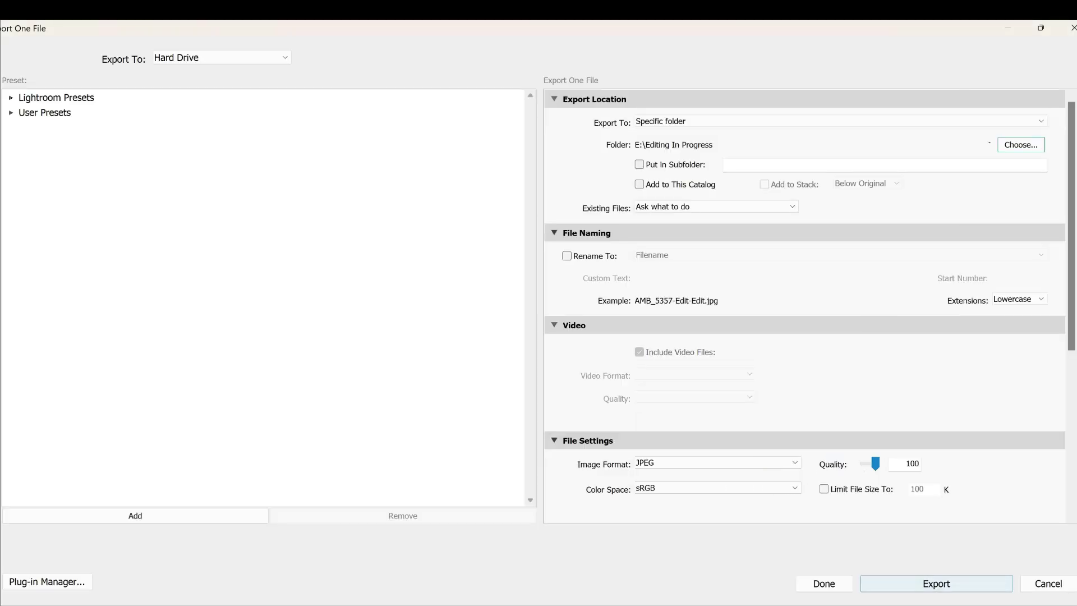
left_click(944, 585)
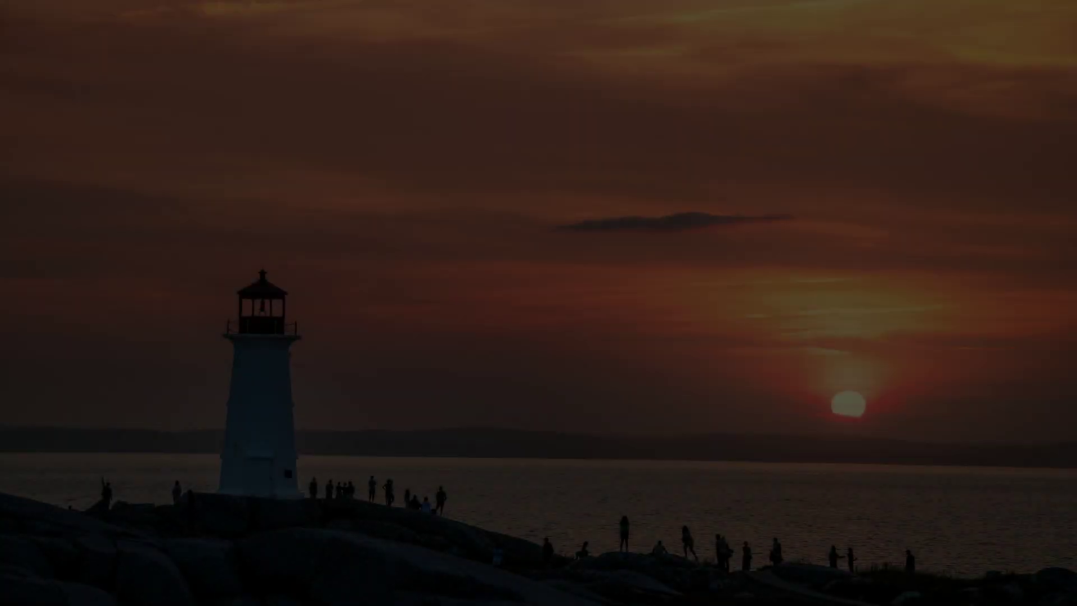